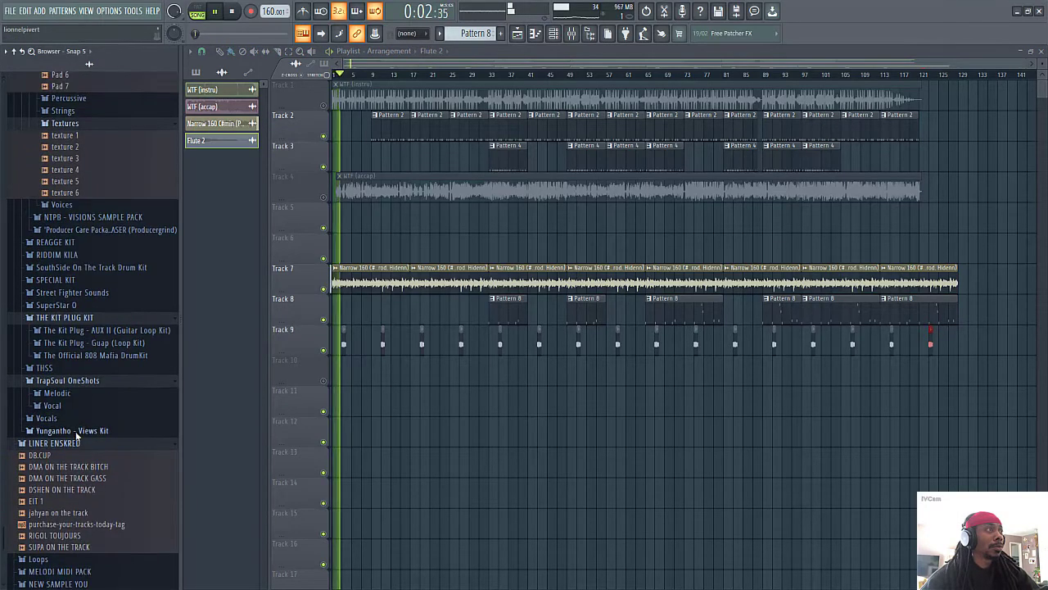
- Place the "DMA ON THE TRACK GASS" sample from the LINER ENSKRED folder on Track 11 at about bar 16
scroll(77, 436, up, 2)
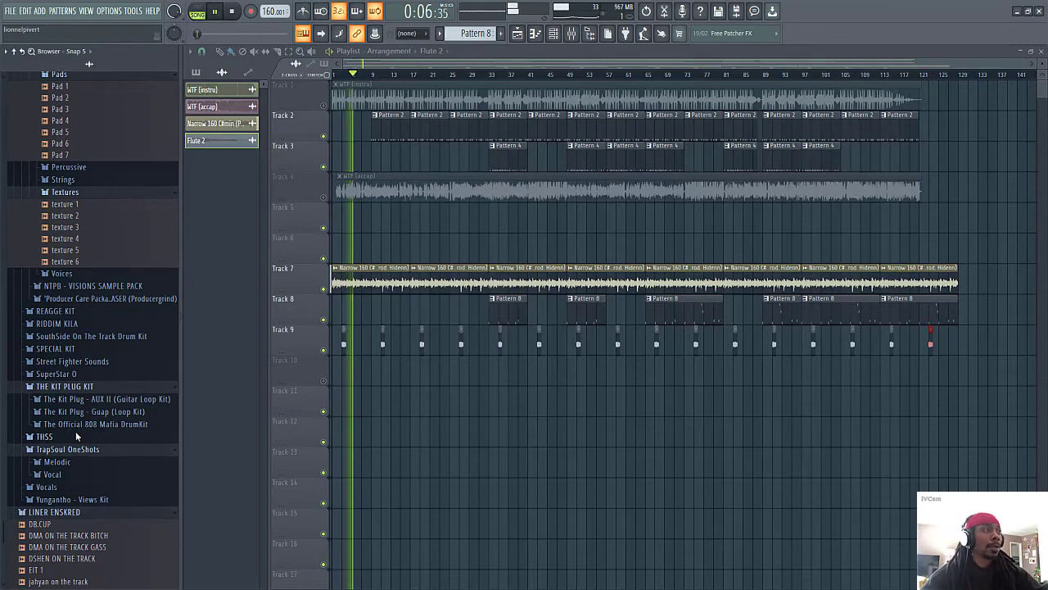
scroll(76, 436, down, 2)
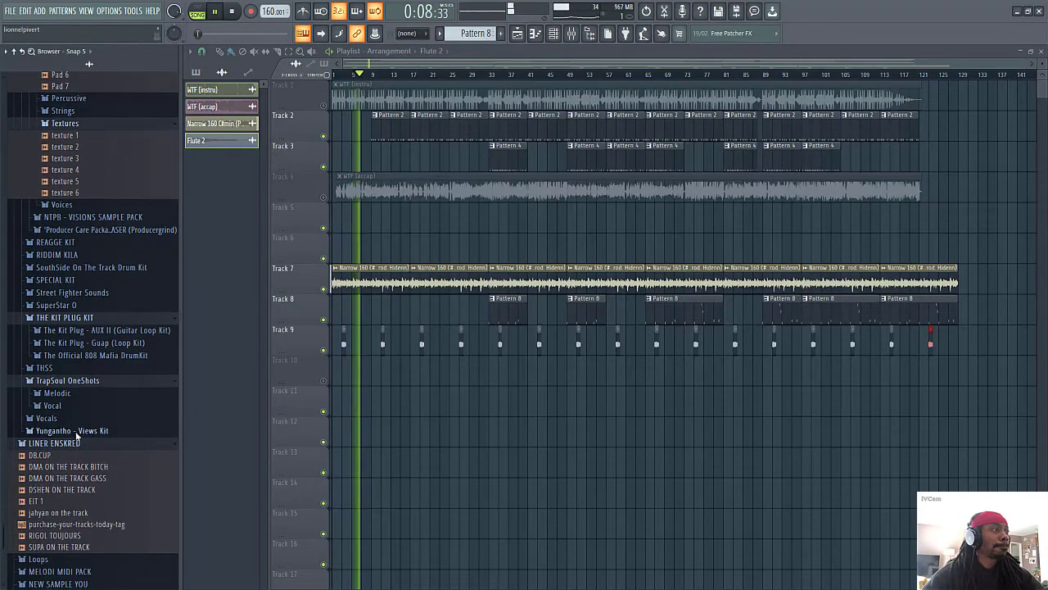
scroll(76, 436, down, 2)
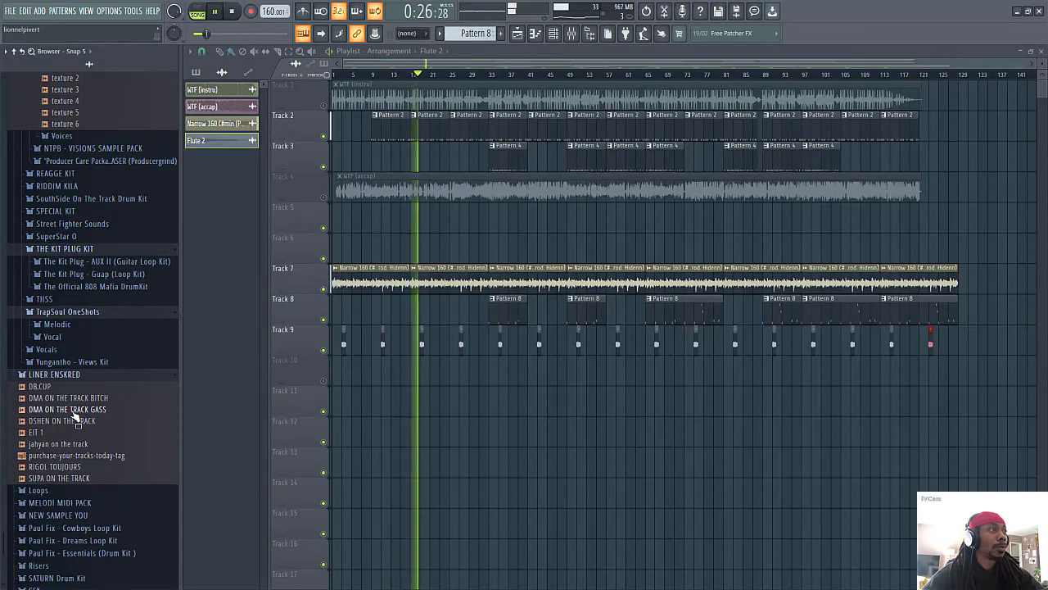
click(74, 411)
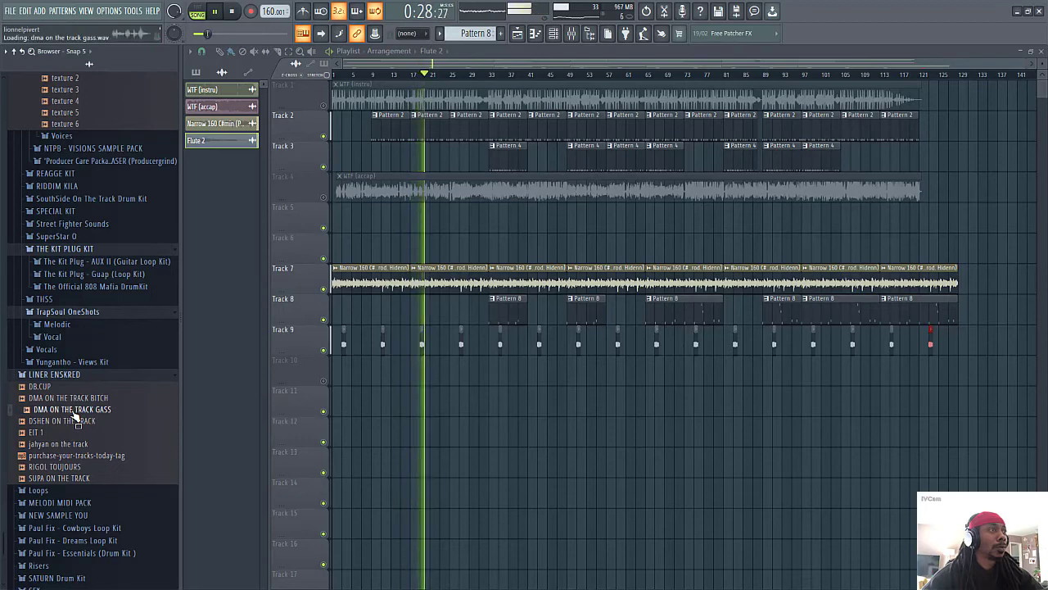
drag(76, 419, 408, 404)
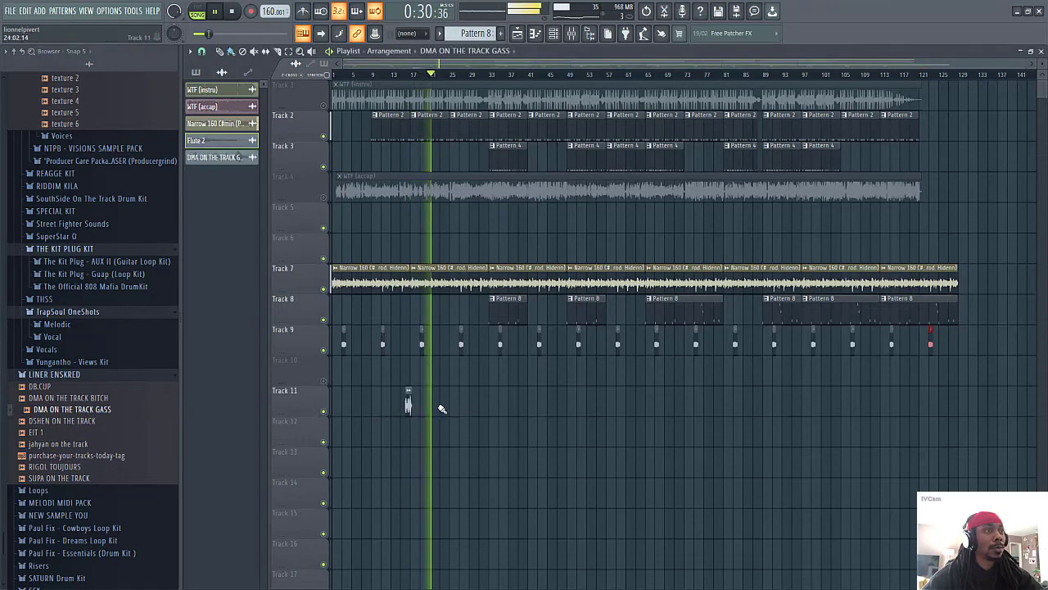
- Trim the first half off the "DMA ON THE TRACK GASS" clip, so that it starts shortly before bar 17
scroll(429, 75, up, 5)
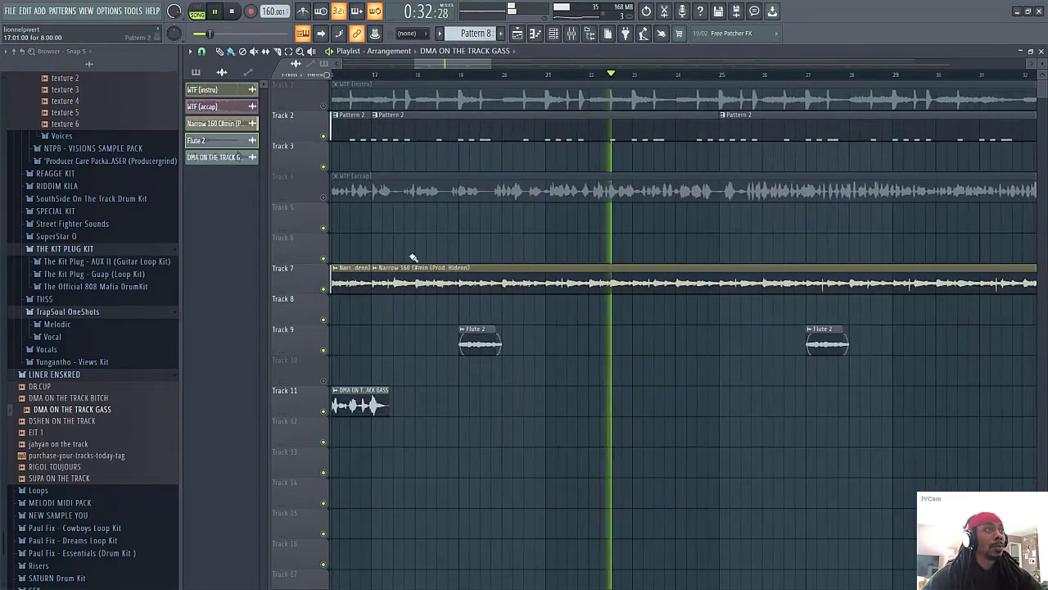
scroll(568, 325, left, 5)
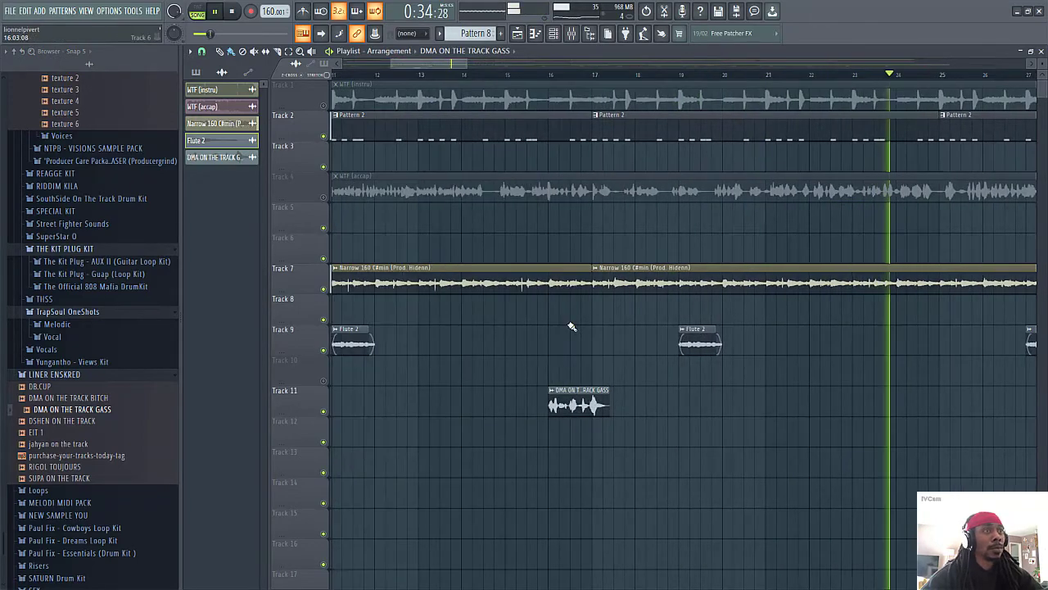
drag(550, 401, 581, 401)
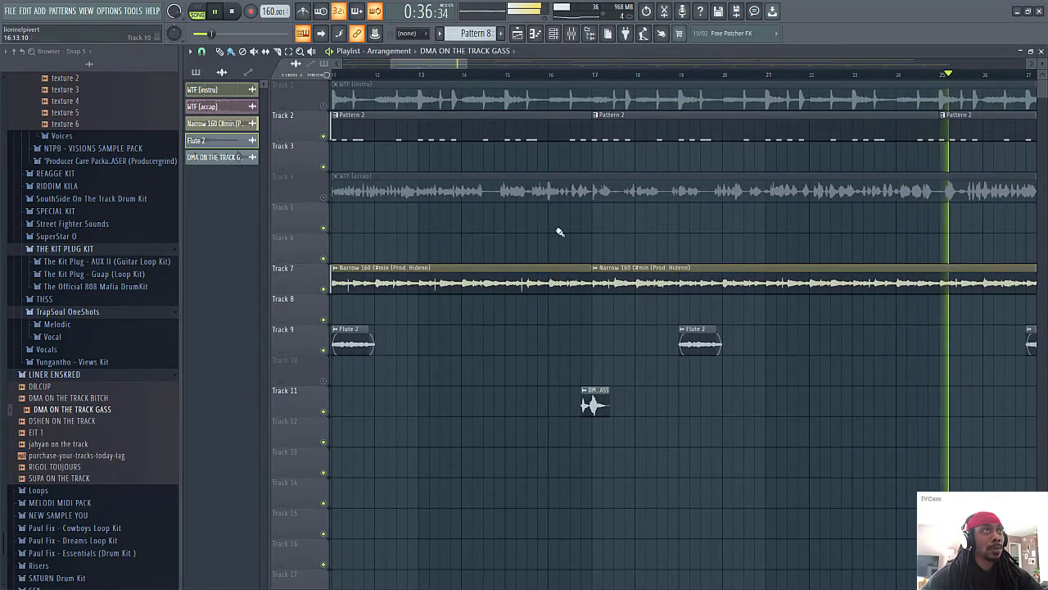
- Stop playback and move the trimmed "DMA ON THE TRACK GASS" clip into bar 1 of Track 11
drag(383, 59, 319, 76)
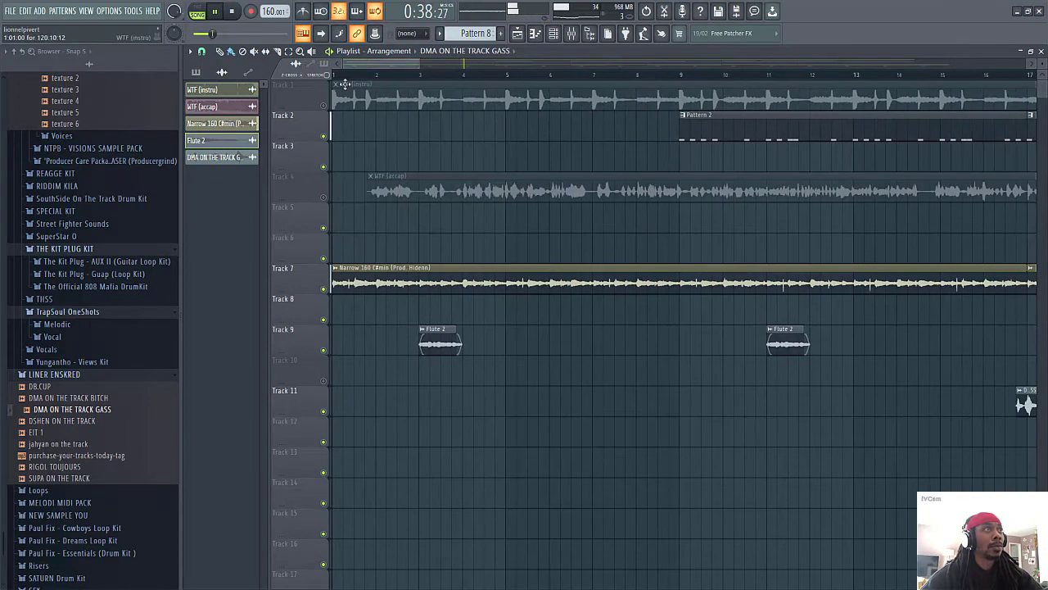
key(space)
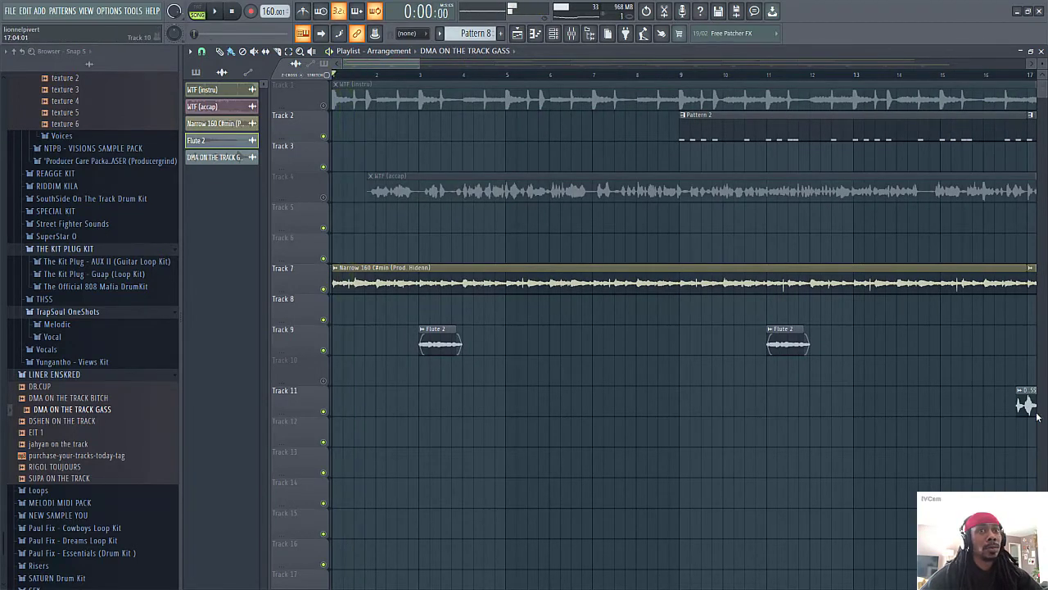
drag(1026, 405, 366, 404)
key(space)
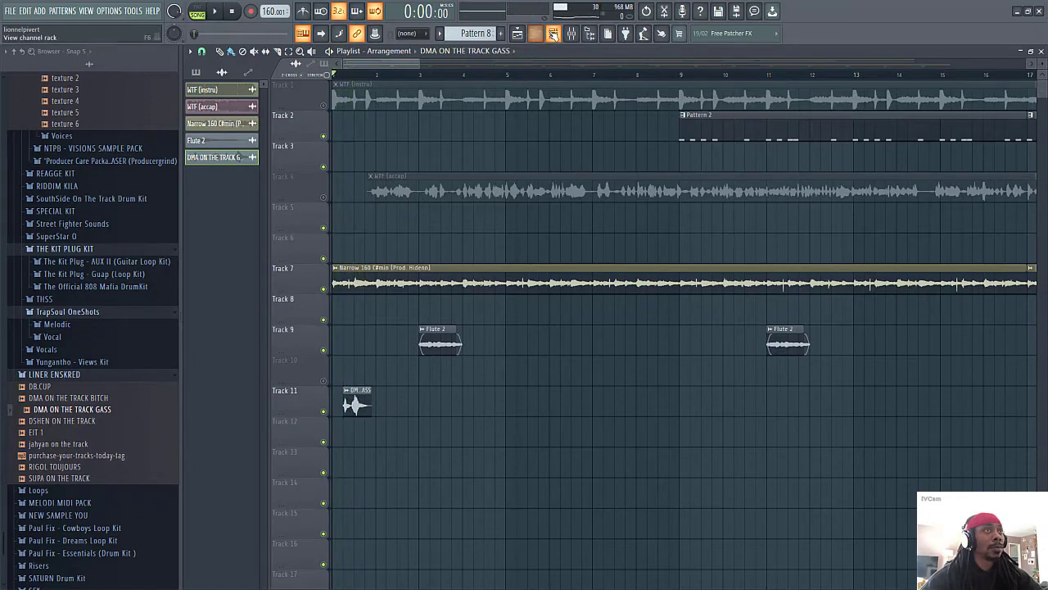
- Play the arrangement from the beginning to check how the voice tag sits in bar 1
click(553, 33)
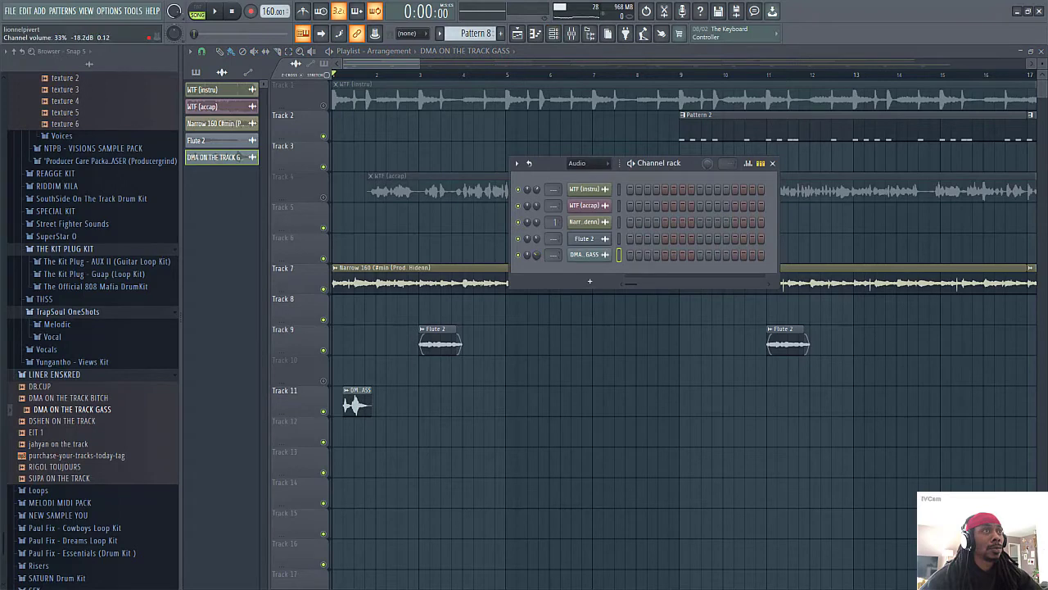
key(space)
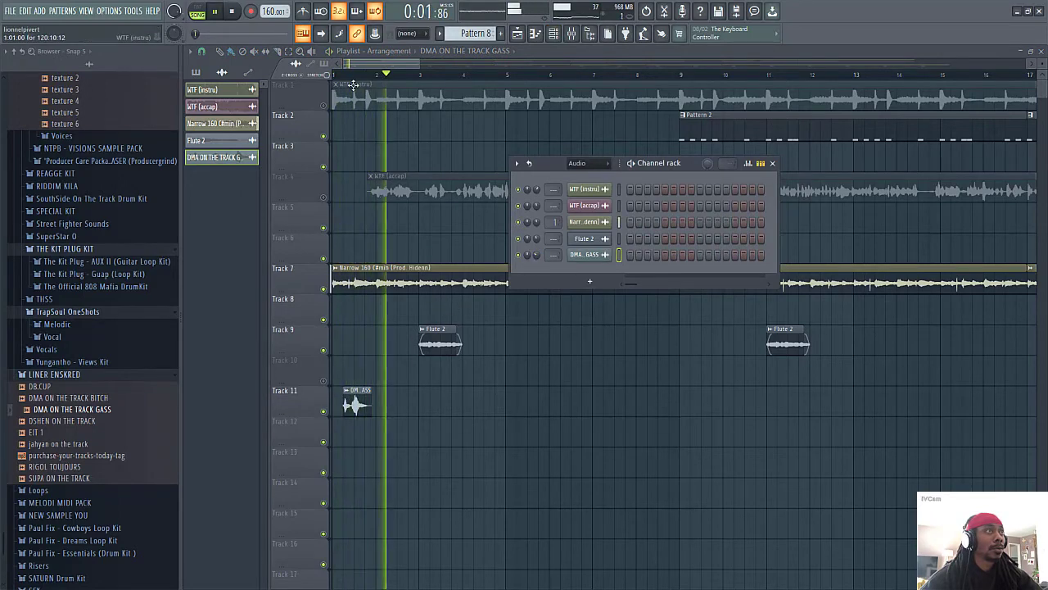
scroll(375, 68, up, 1)
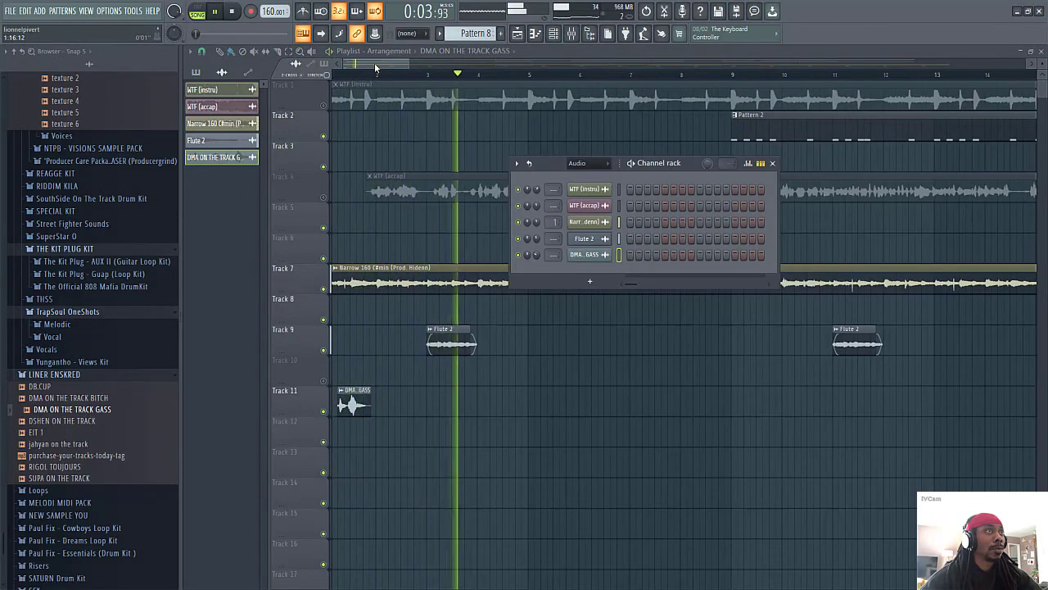
key(F6)
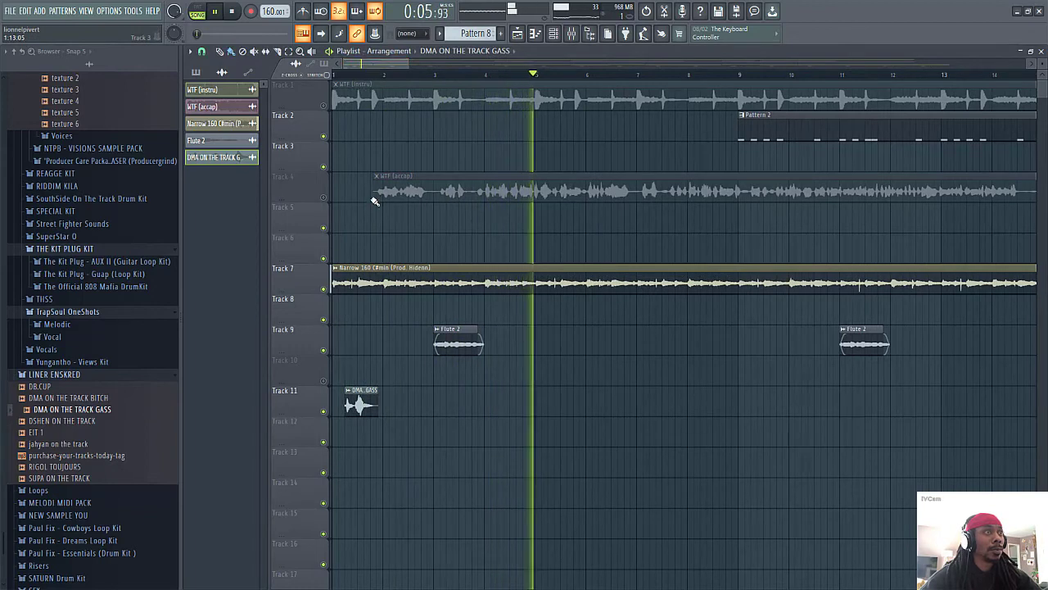
click(347, 76)
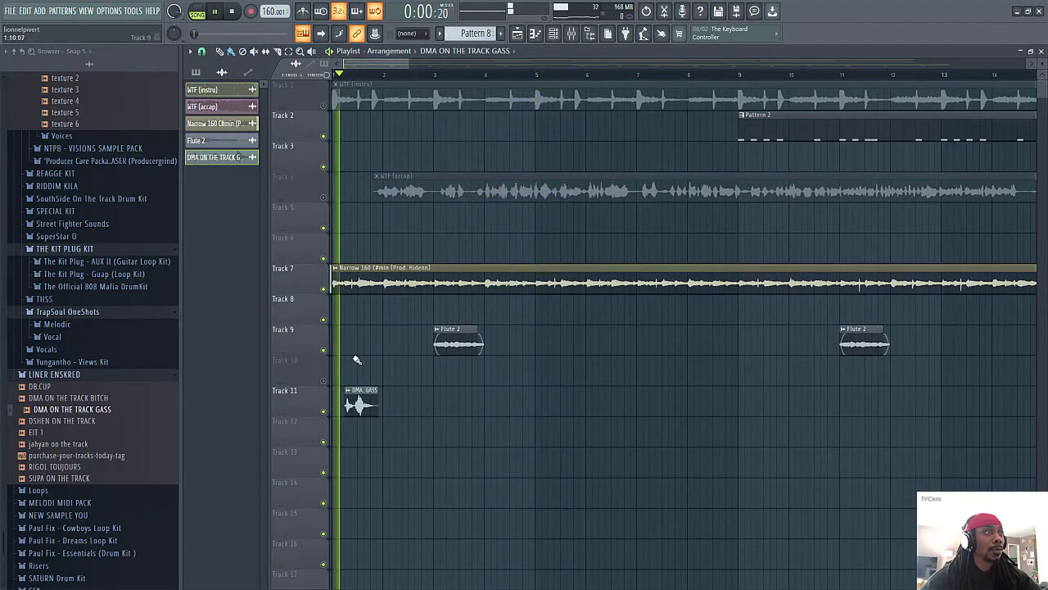
- Trim more off the start of the Track 11 voice tag until it begins at 1:08:00, and play it back
drag(353, 402, 361, 402)
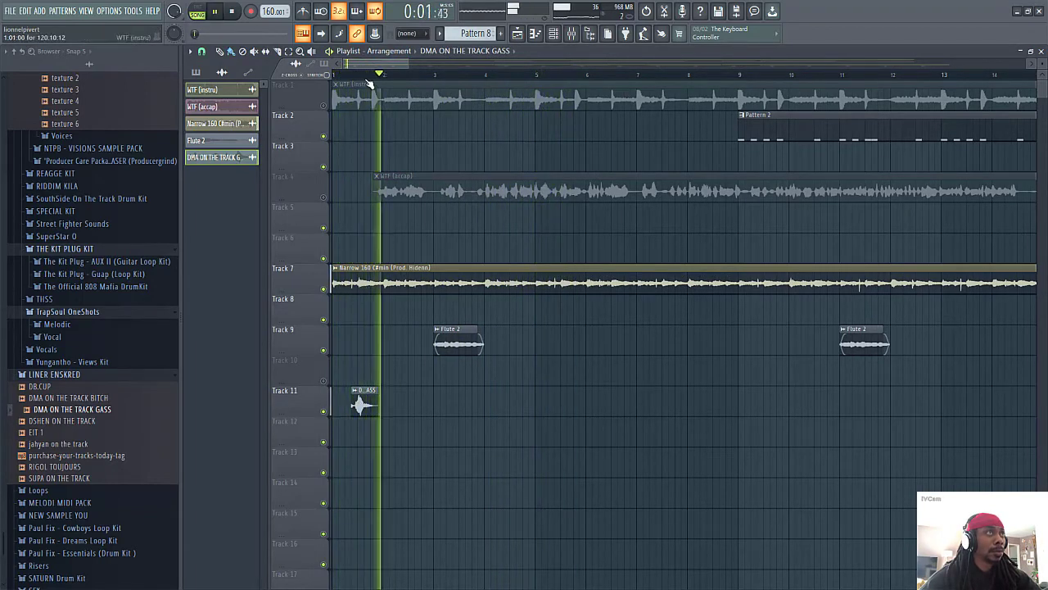
key(space)
scroll(355, 63, up, 5)
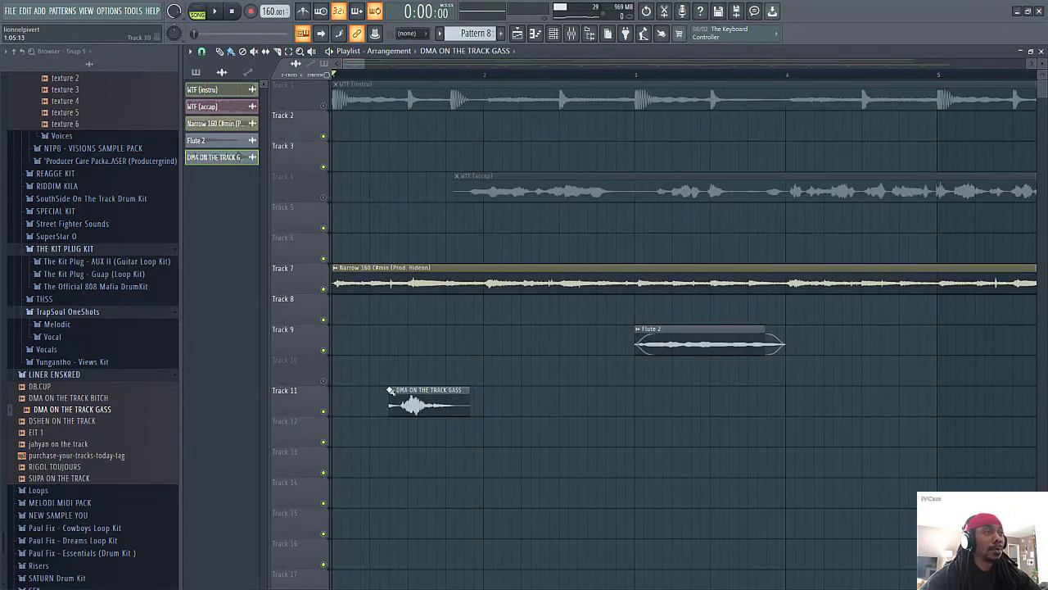
mouse_move(404, 399)
mouse_down()
mouse_move(357, 400)
mouse_move(415, 405)
mouse_up()
key(space)
key(space)
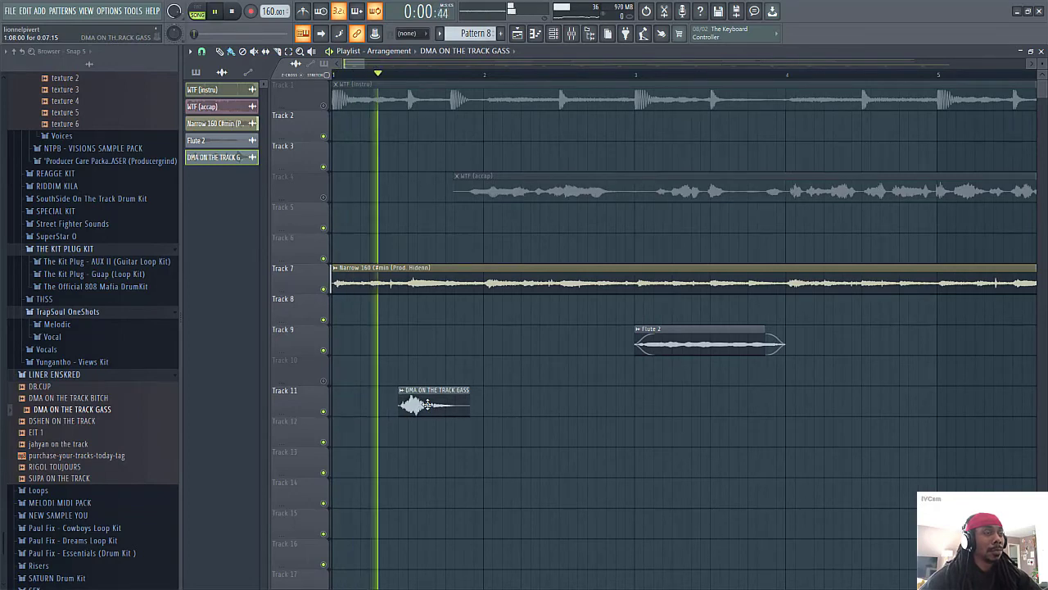
key(space)
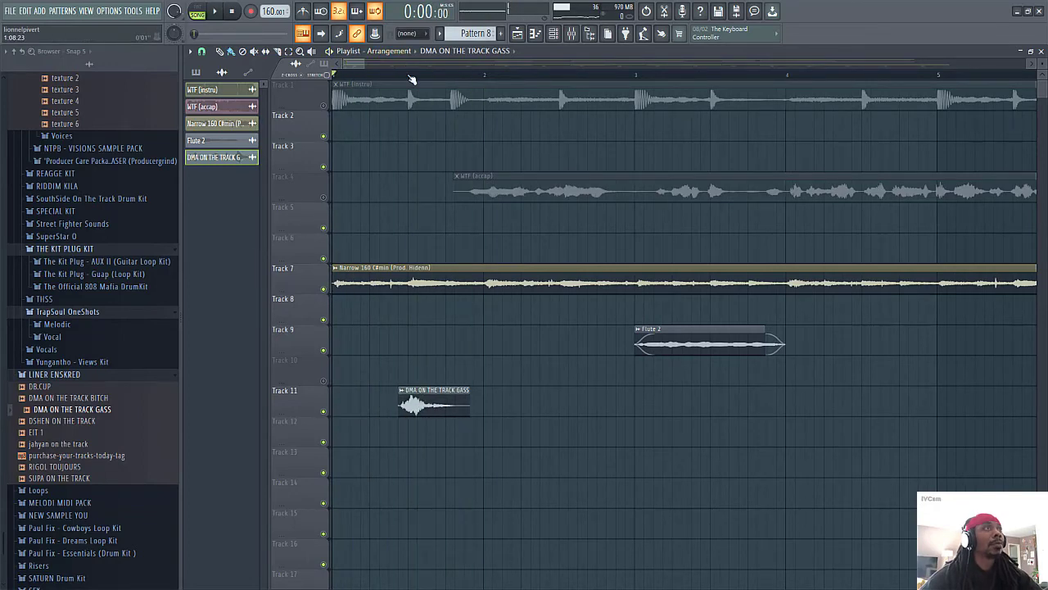
- Play the voice tag again and shift its clip one step later, to 1:09:00
scroll(412, 80, up, 6)
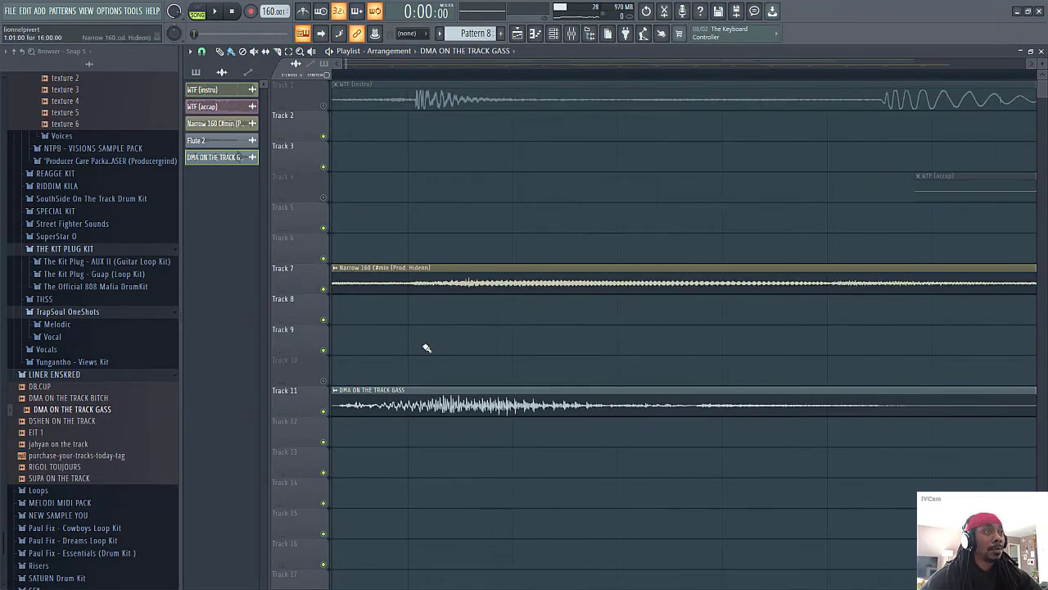
key(space)
key(space)
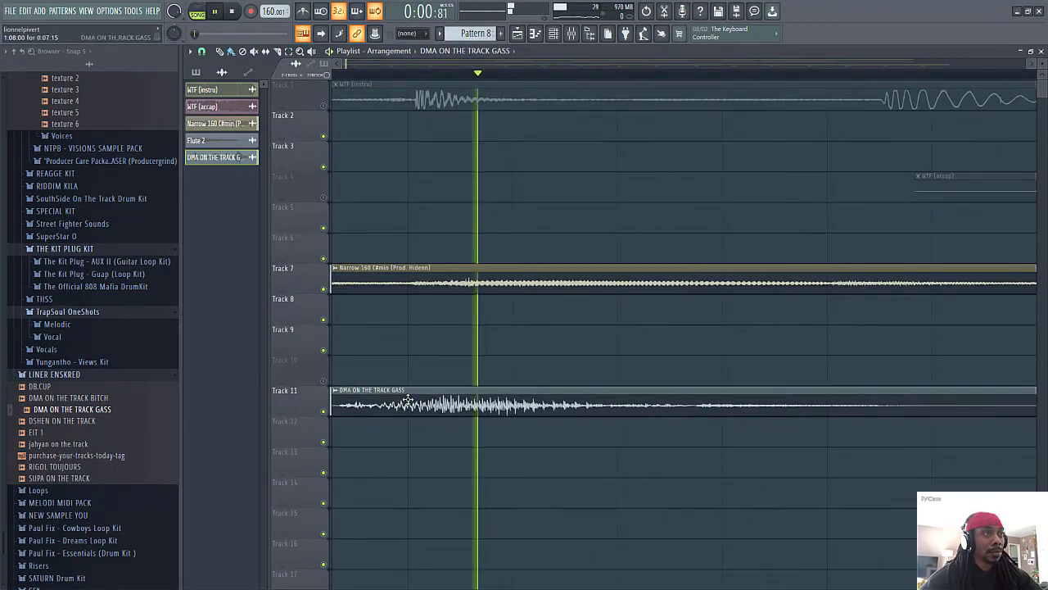
drag(395, 404, 471, 404)
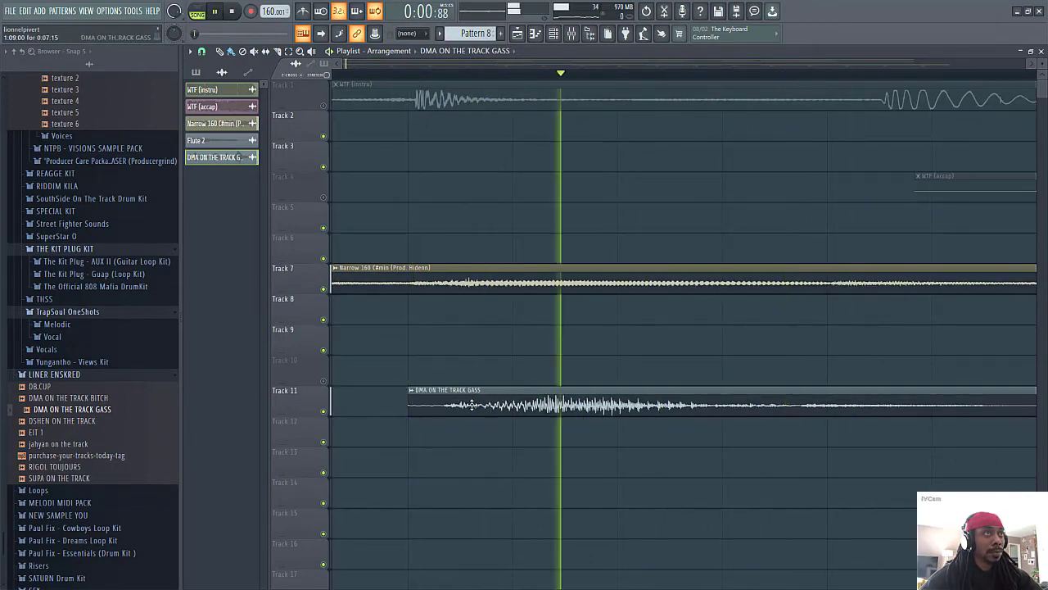
- Set the playlist snap to (none) and nudge the voice tag clip slightly earlier on Track 11
click(190, 51)
mouse_move(237, 96)
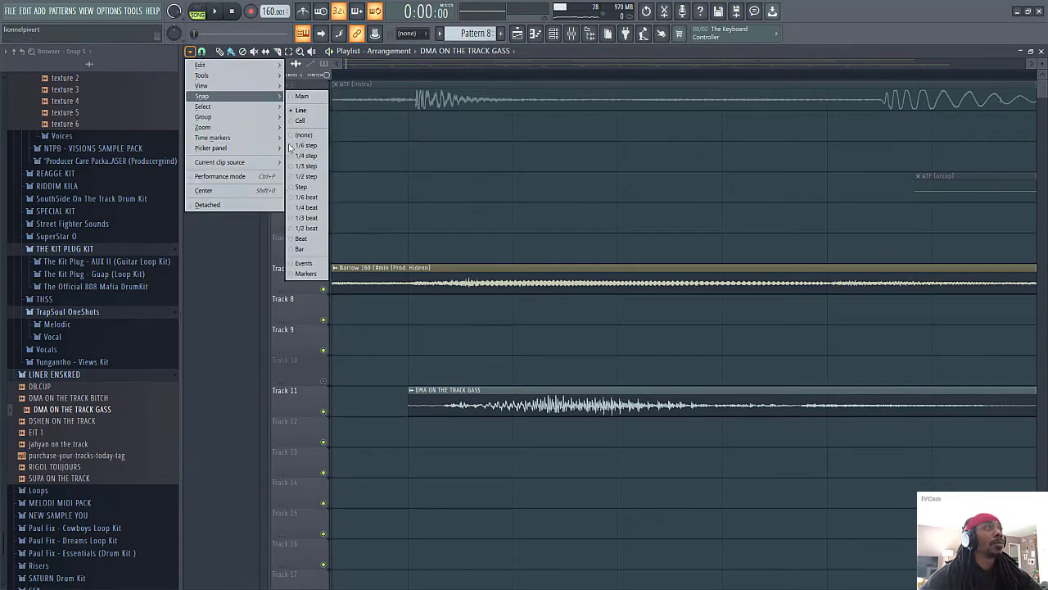
click(303, 135)
drag(452, 401, 416, 405)
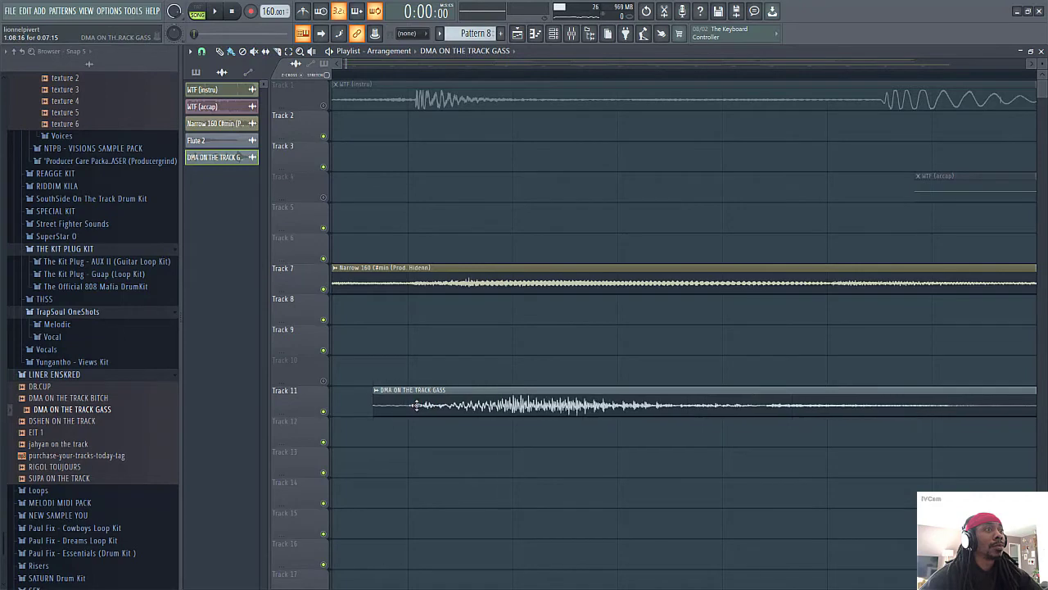
- Set the playlist snap back to Main
click(190, 52)
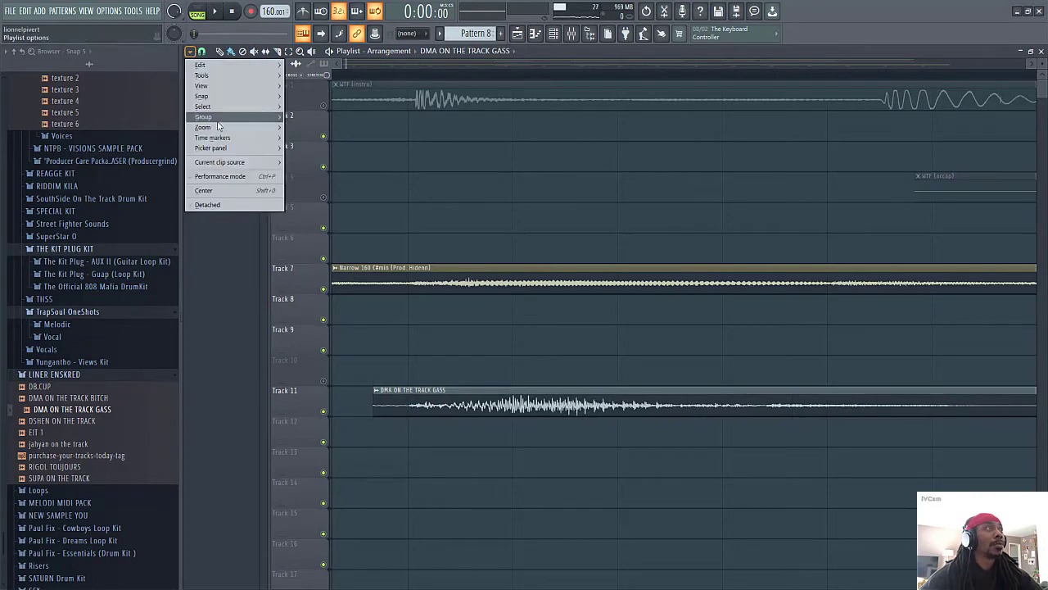
mouse_move(229, 99)
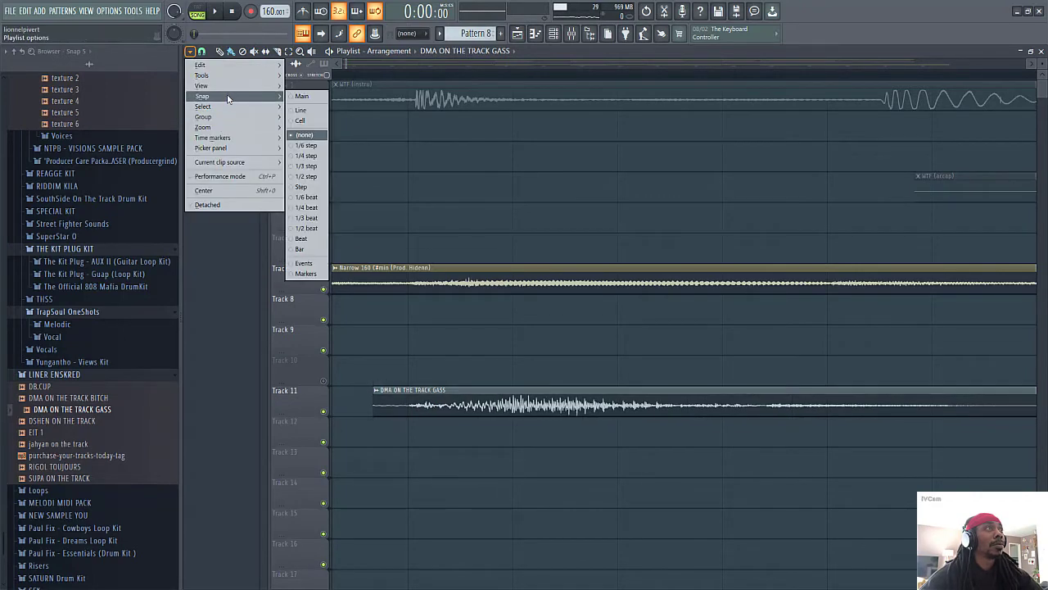
click(304, 97)
- Route both the Flute 2 and "DMA ON THE TRACK GASS" channels to mixer track 9
scroll(417, 78, down, 10)
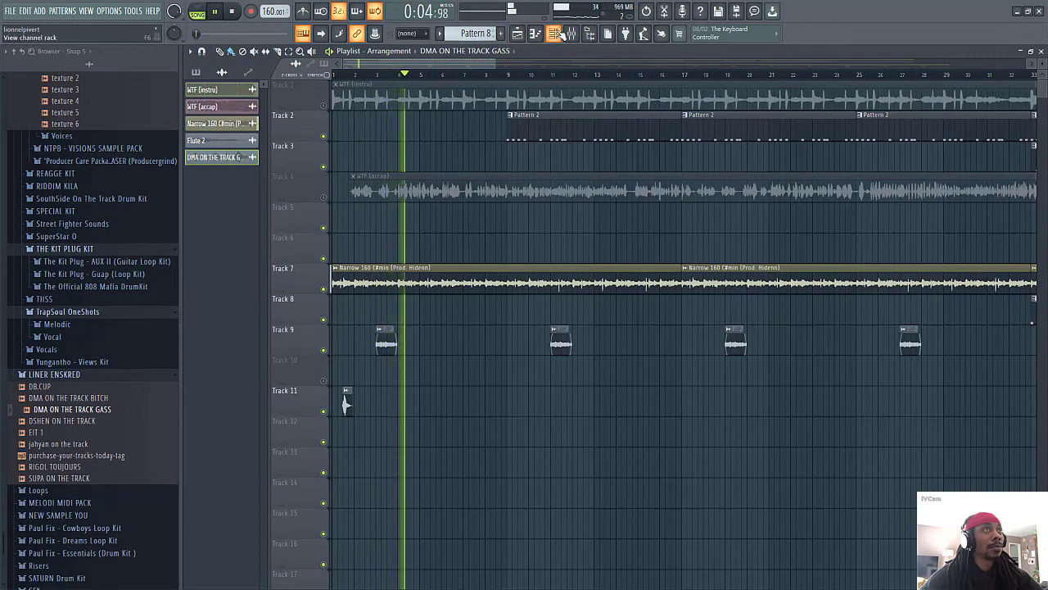
click(516, 33)
scroll(552, 241, up, 3)
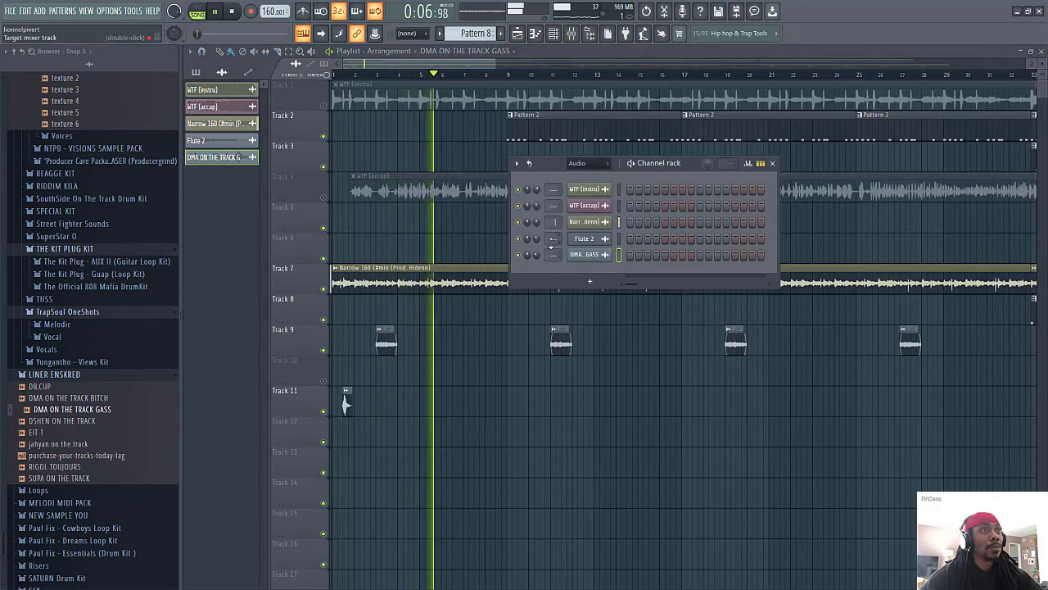
scroll(552, 241, up, 6)
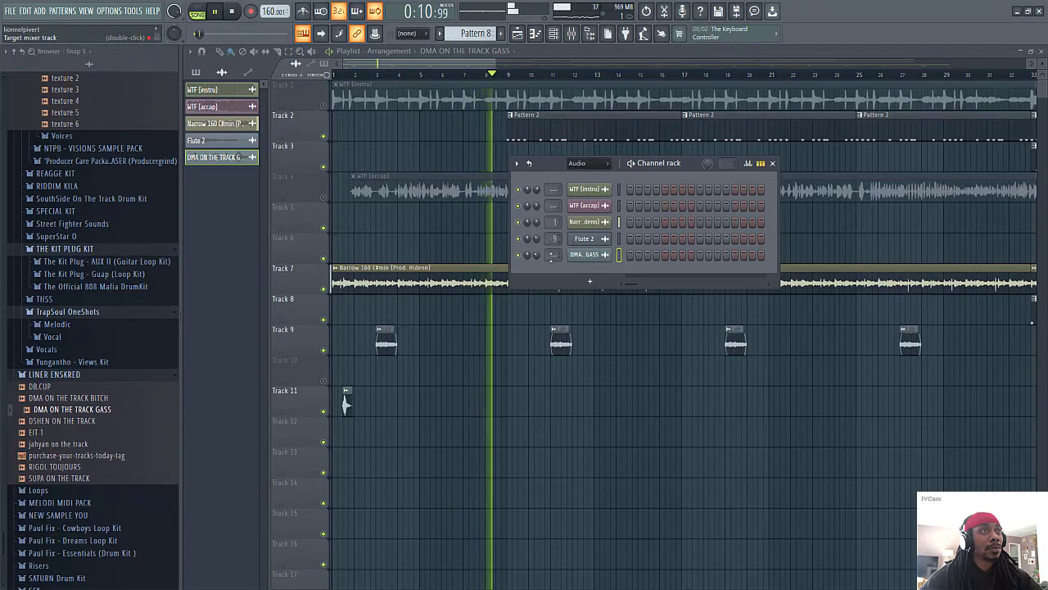
scroll(552, 255, up, 8)
scroll(553, 254, up, 1)
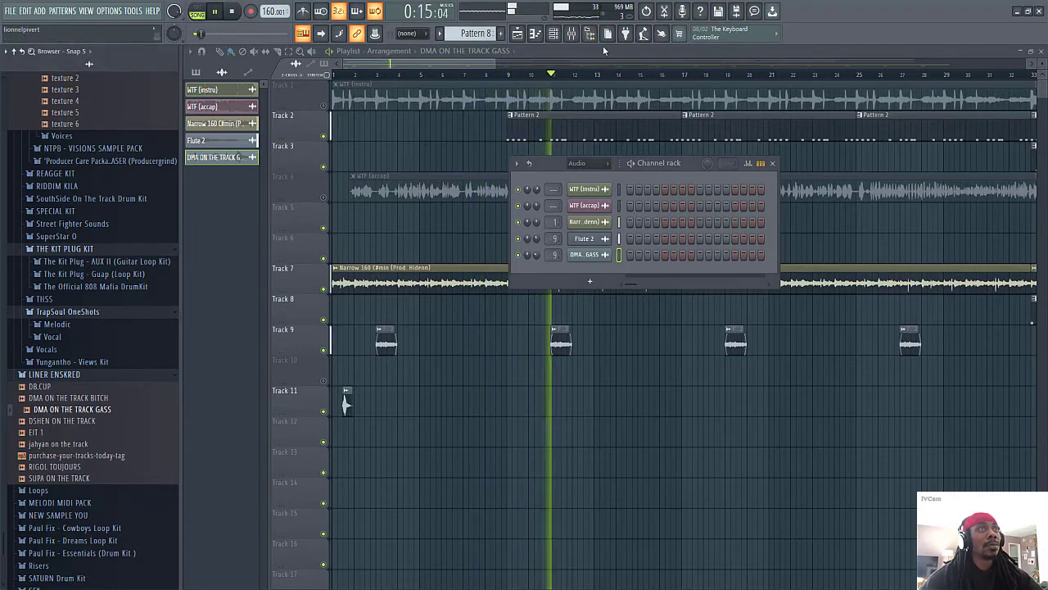
- Load the saved mixer track state "WAVE TEST VOCAL 1 SUPA MASTER SUPA VOICE" onto Insert 9 in the mixer
click(570, 33)
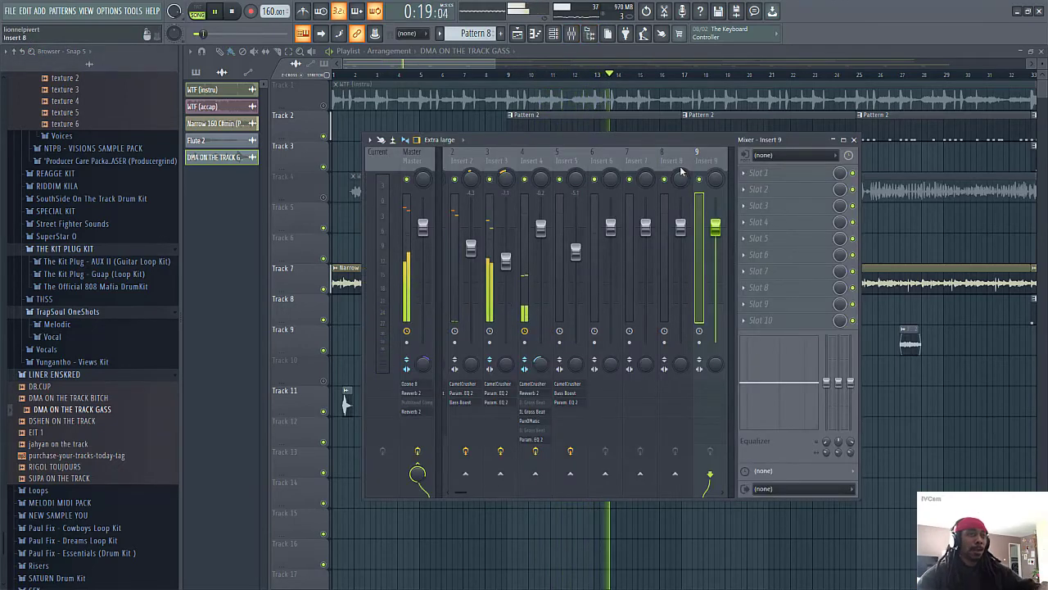
key(space)
key(space)
right_click(704, 158)
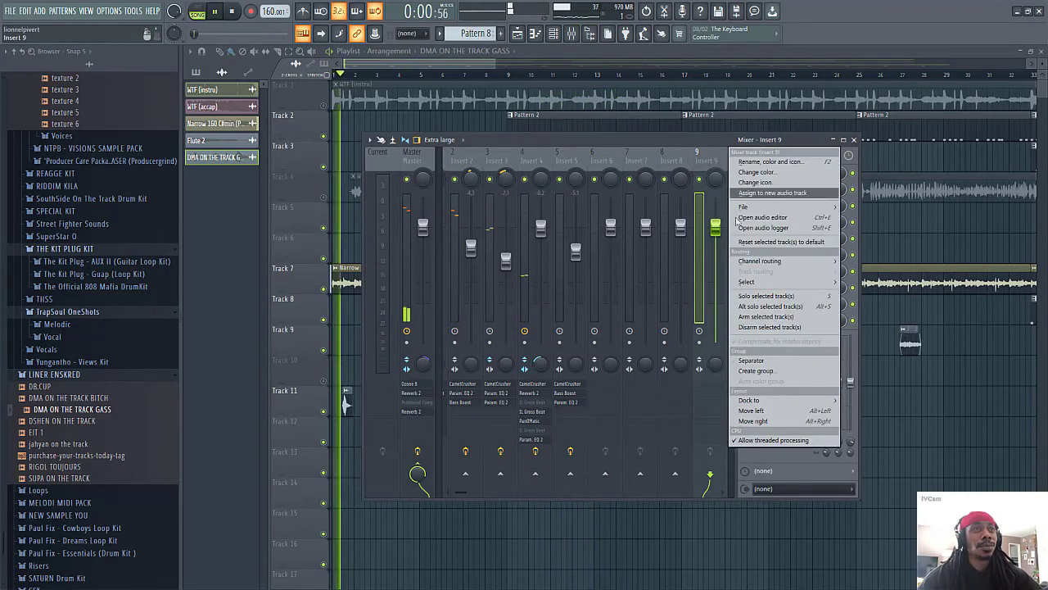
mouse_move(770, 209)
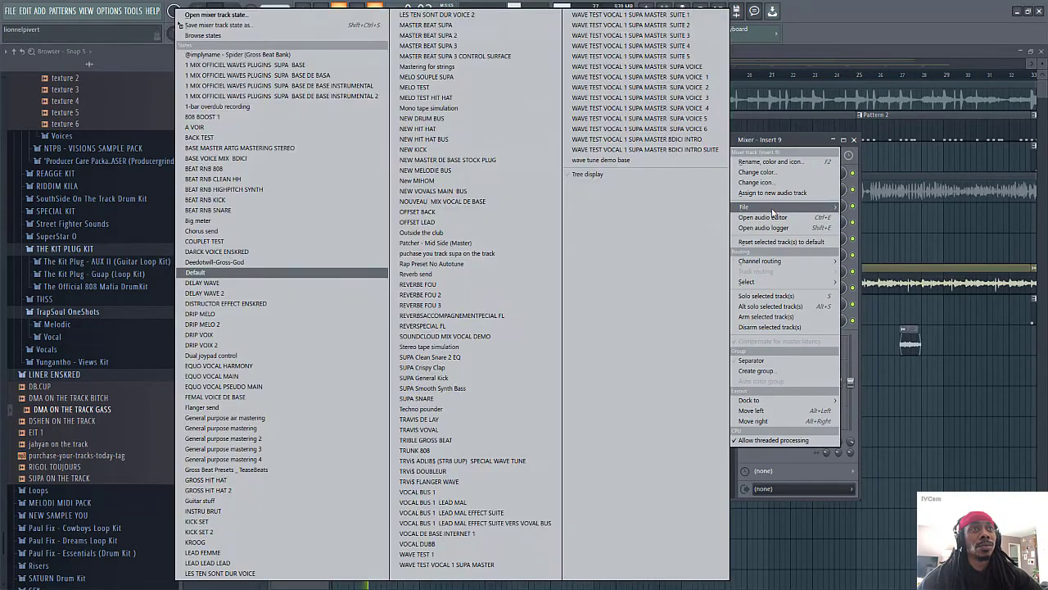
click(686, 66)
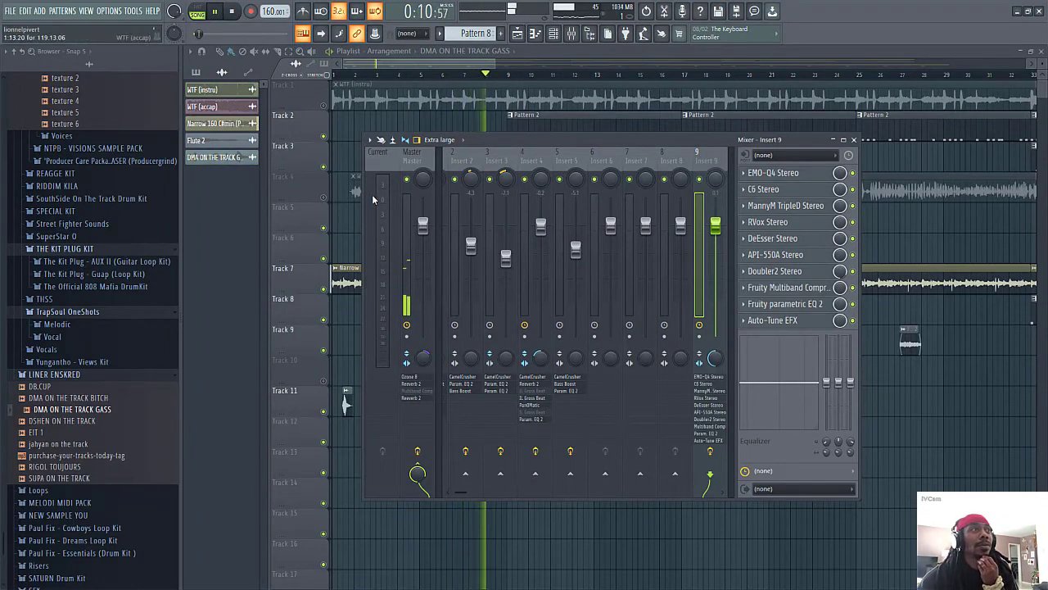
- Clear the workspace of the playlist, browser and channel rack, leaving only the mixer open
drag(364, 204, 238, 204)
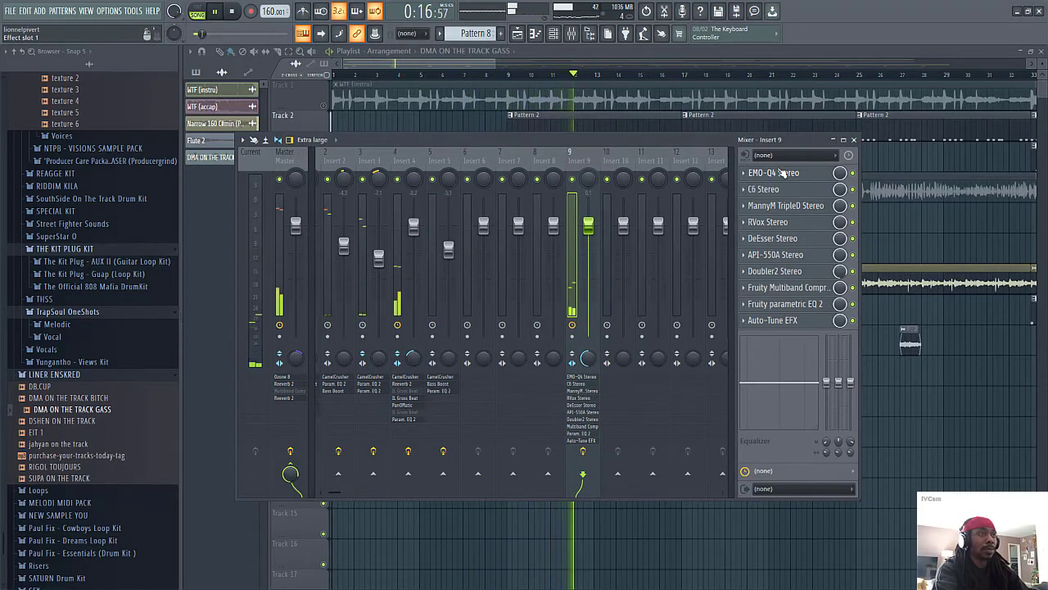
key(F12)
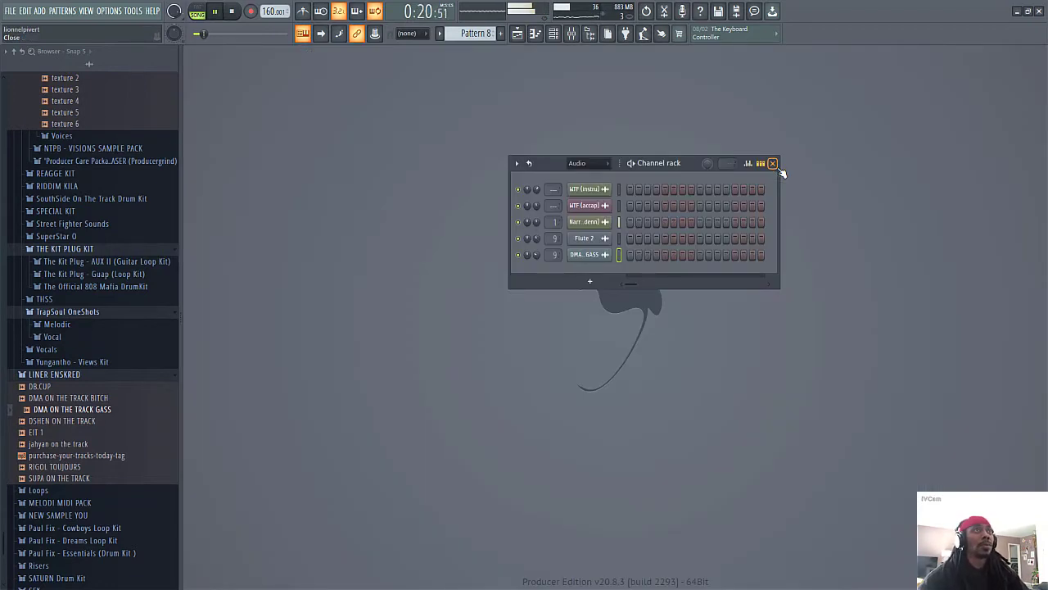
click(589, 33)
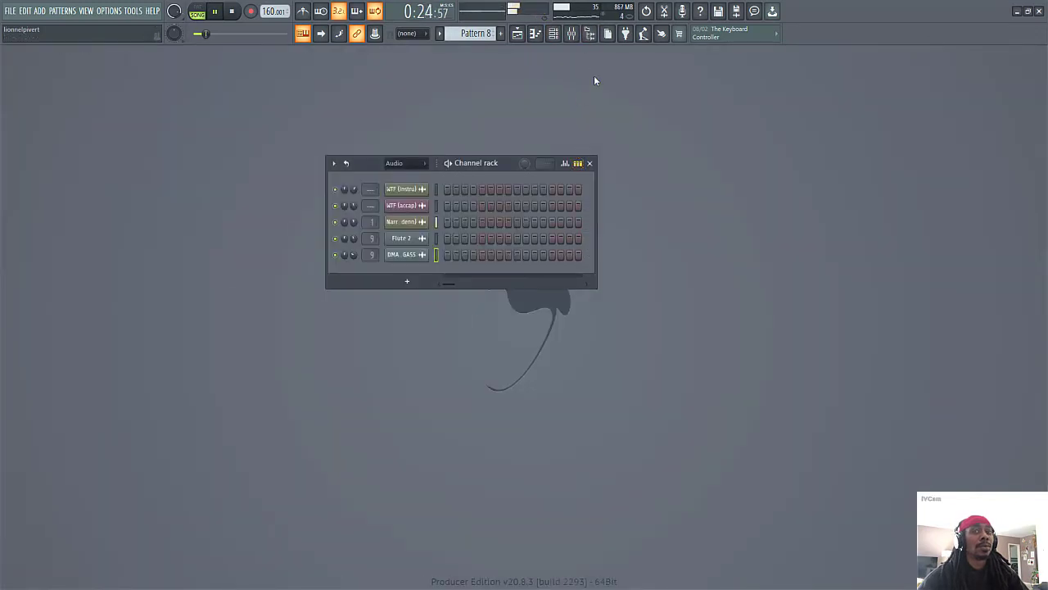
click(590, 164)
click(572, 33)
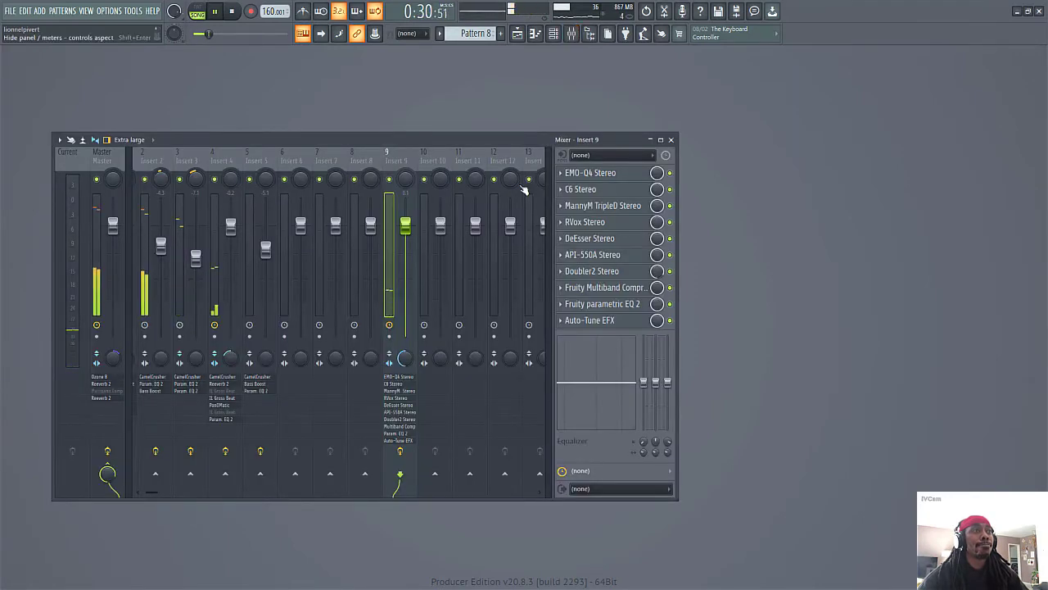
- Load Fruity Delay 2 into effect slot 1 of mixer Insert 10
click(439, 166)
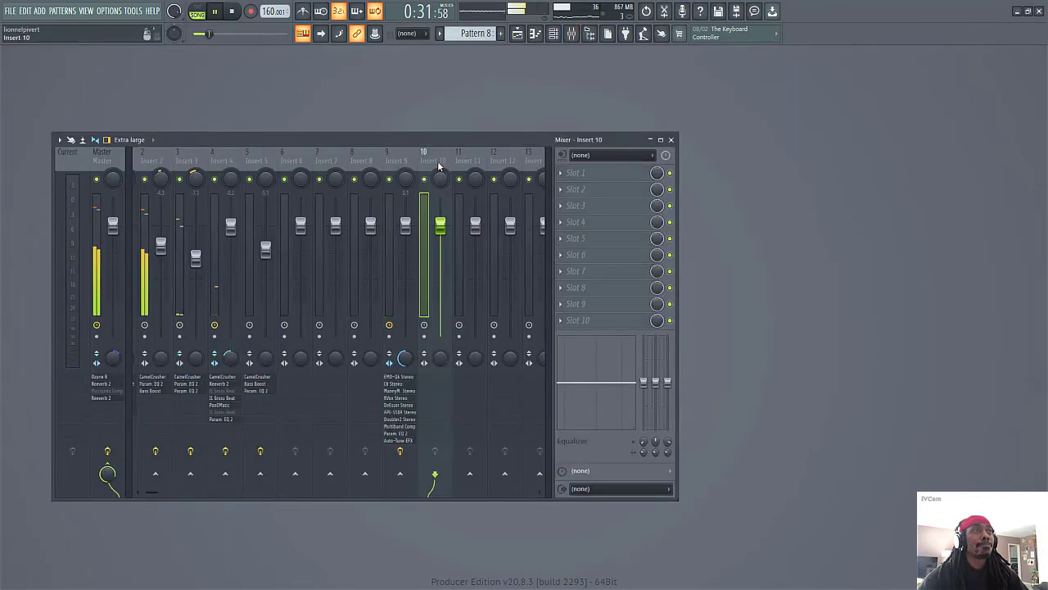
click(561, 174)
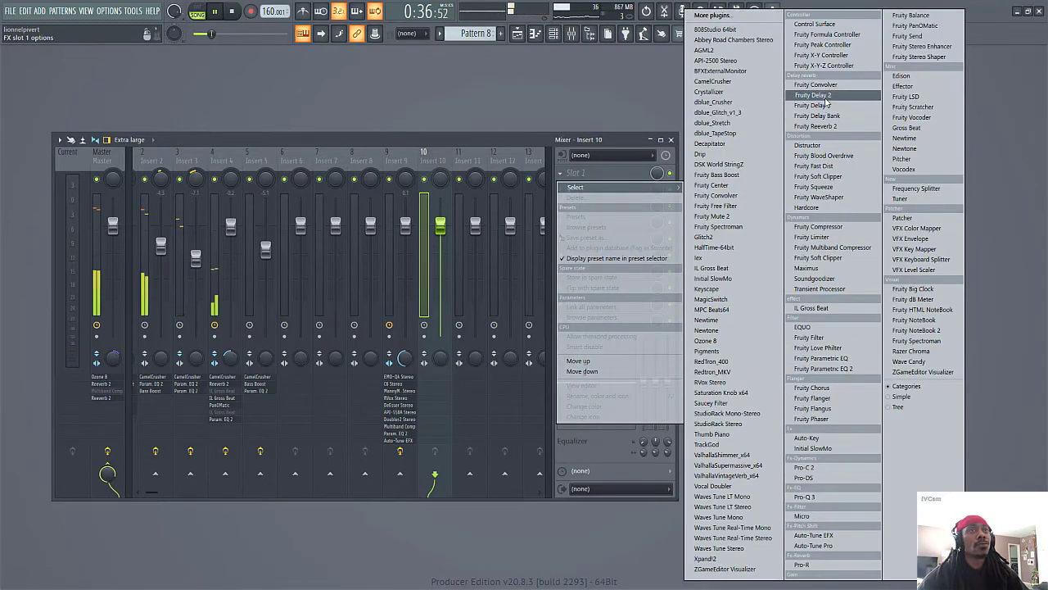
click(827, 98)
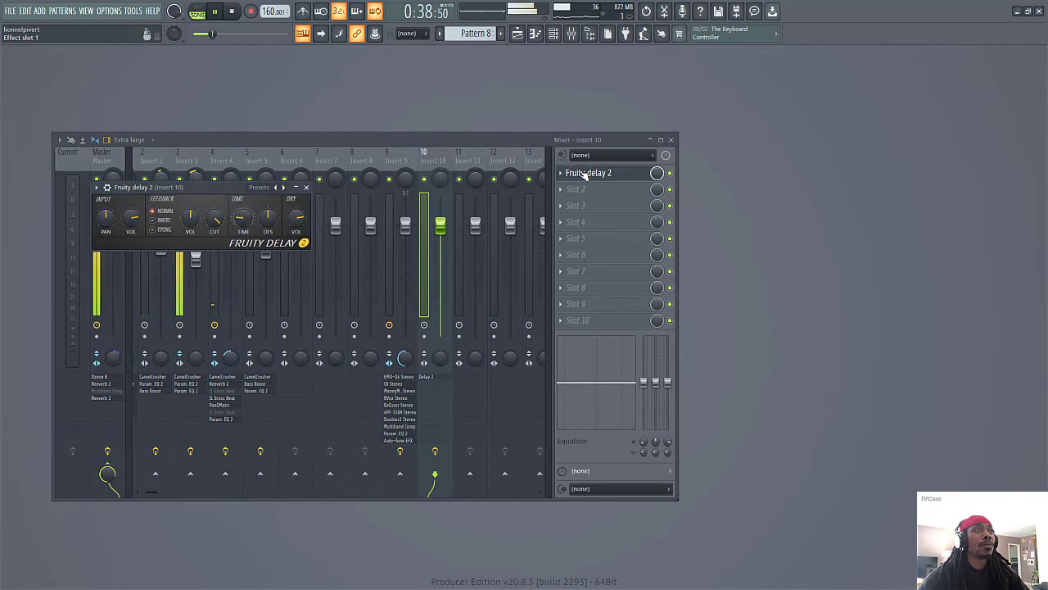
click(562, 179)
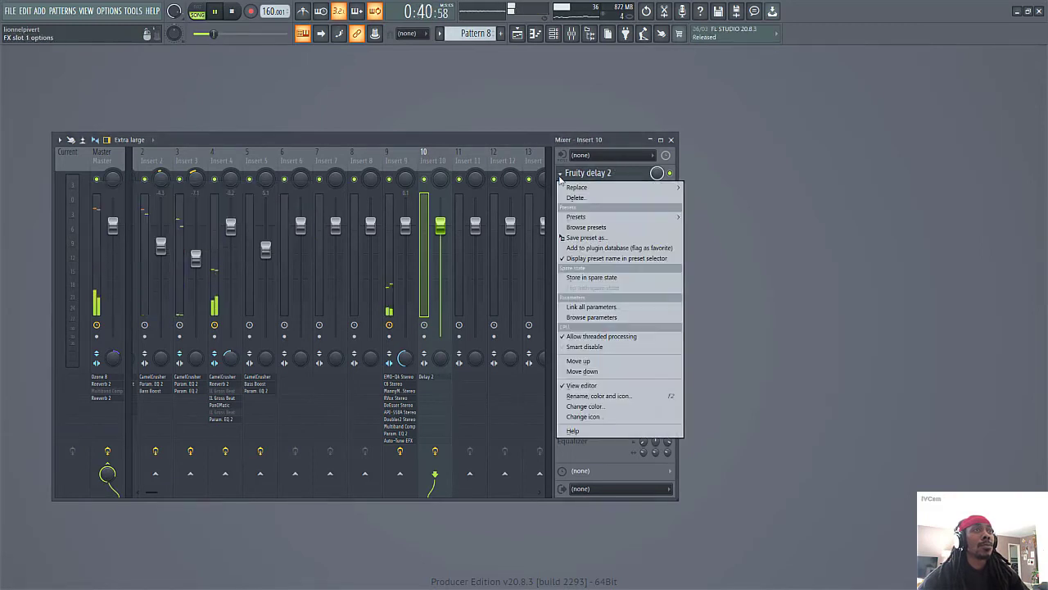
mouse_move(588, 188)
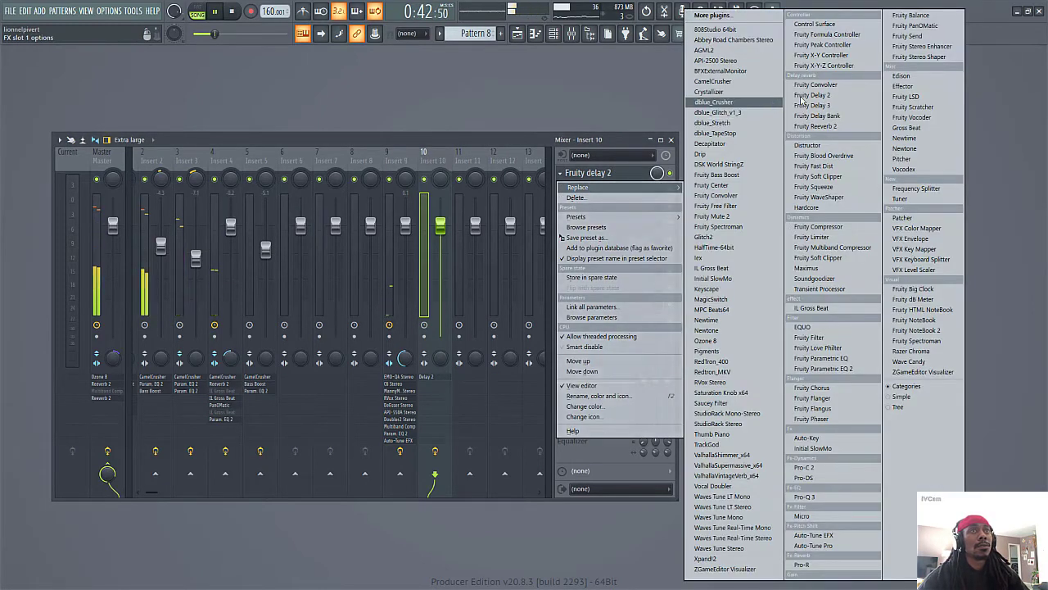
click(612, 180)
click(612, 180)
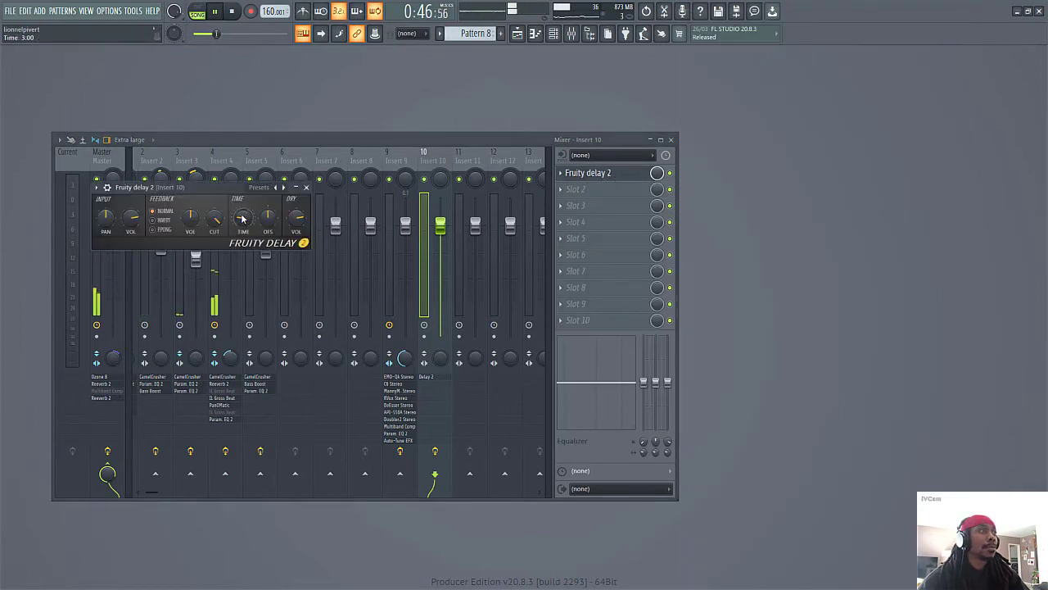
- Set the Fruity Delay 2 time to 8 steps, switch its feedback mode to ping pong and lower the feedback volume
right_click(243, 218)
mouse_move(278, 232)
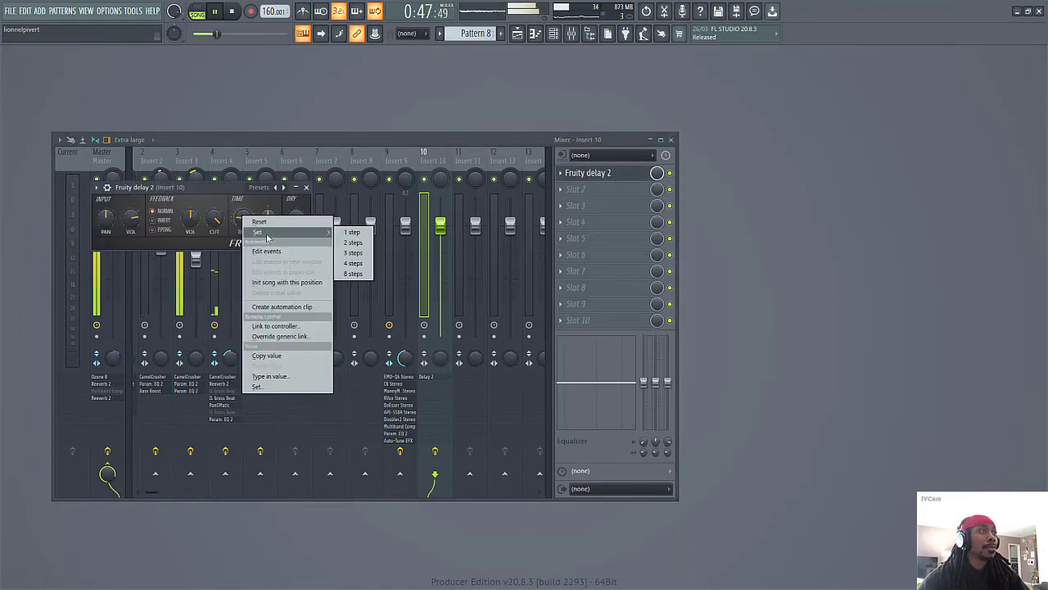
click(354, 275)
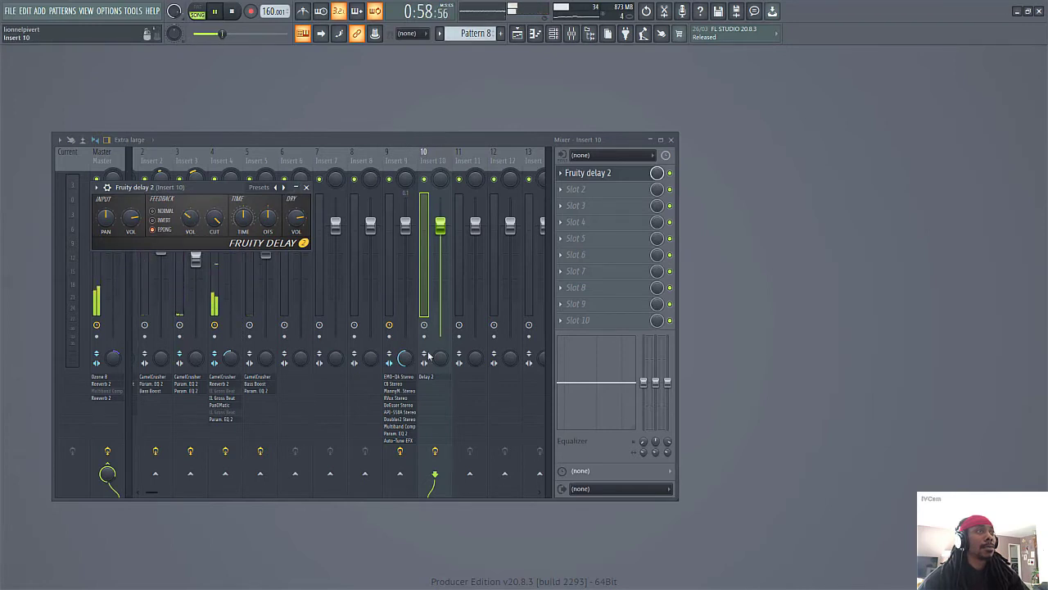
- Send Insert 9 to Insert 10 while keeping its Master routing, and slightly lower the Insert 10 volume
click(404, 159)
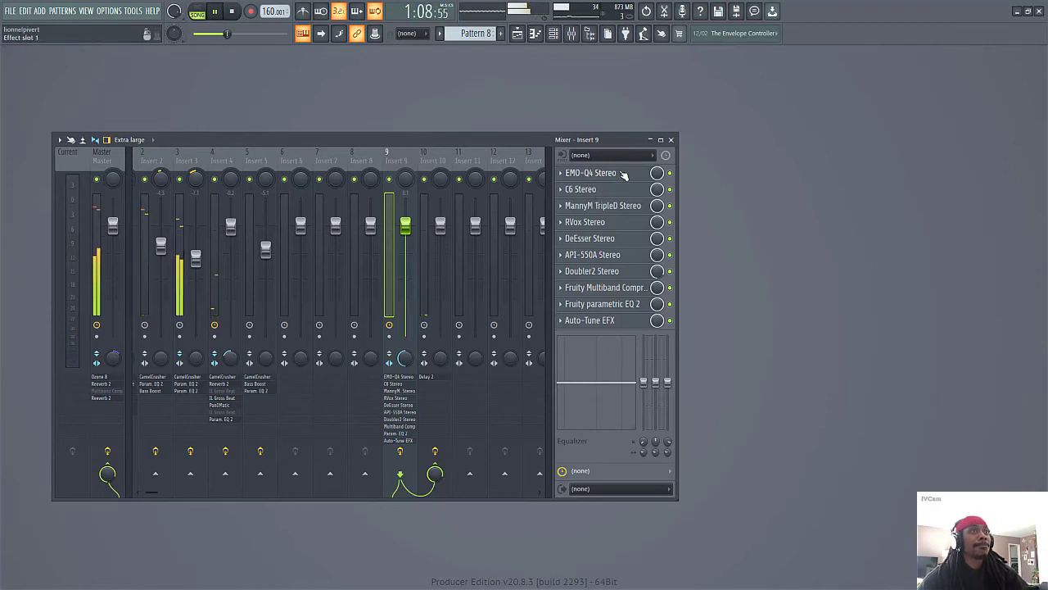
click(441, 163)
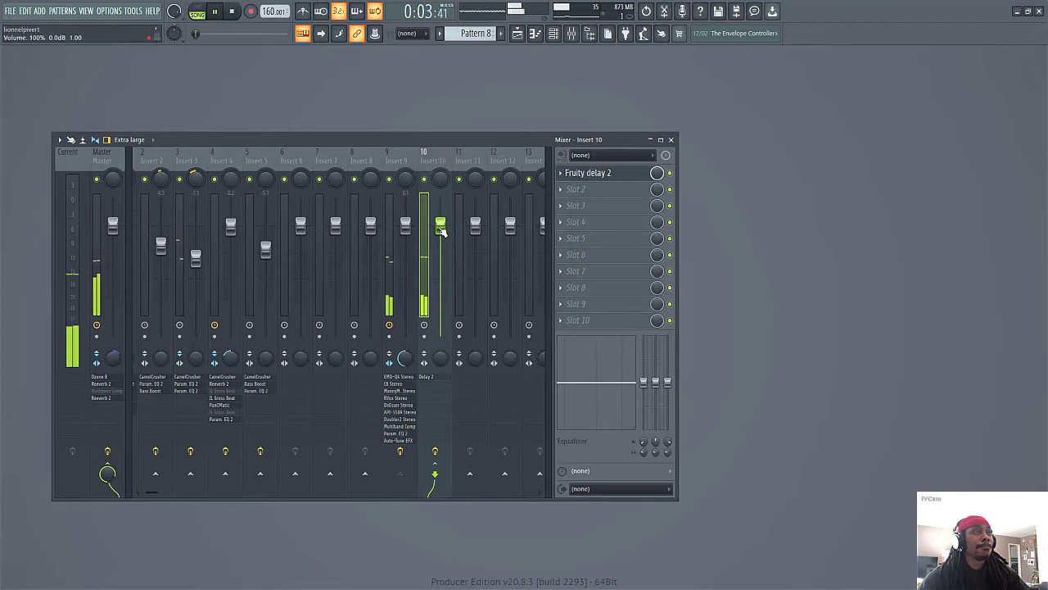
- In Insert 9's Fruity parametric EQ 2, raise the Band 1 low shelf frequency so the cut reaches into the mids
click(403, 159)
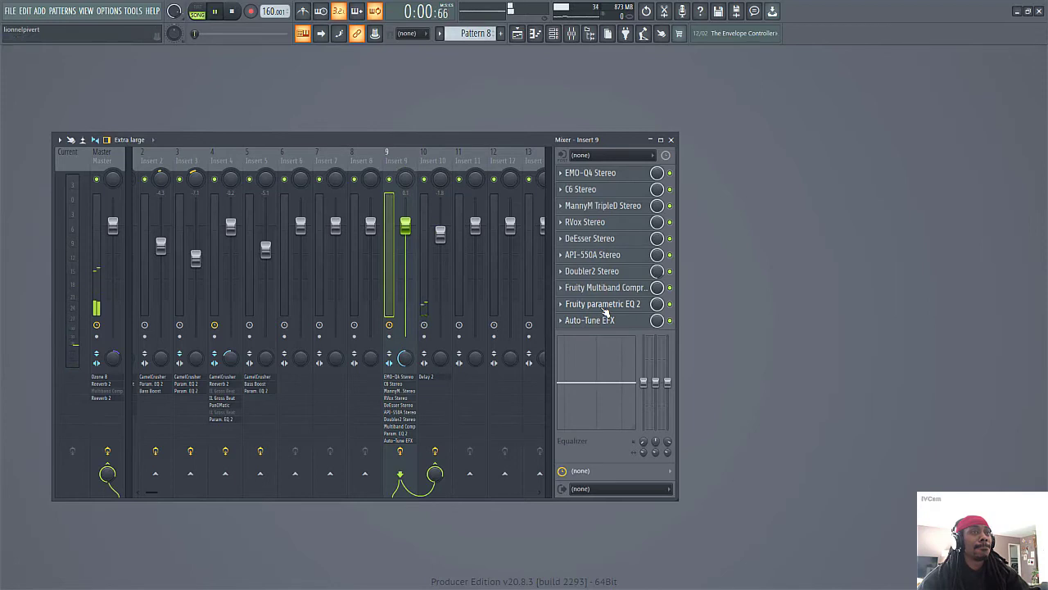
click(604, 312)
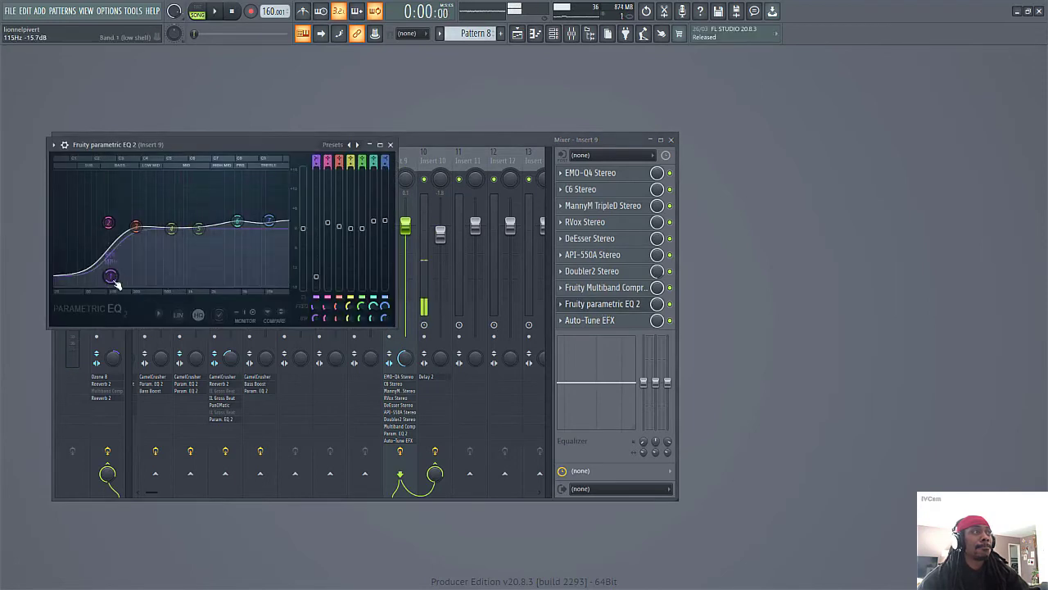
drag(110, 276, 178, 276)
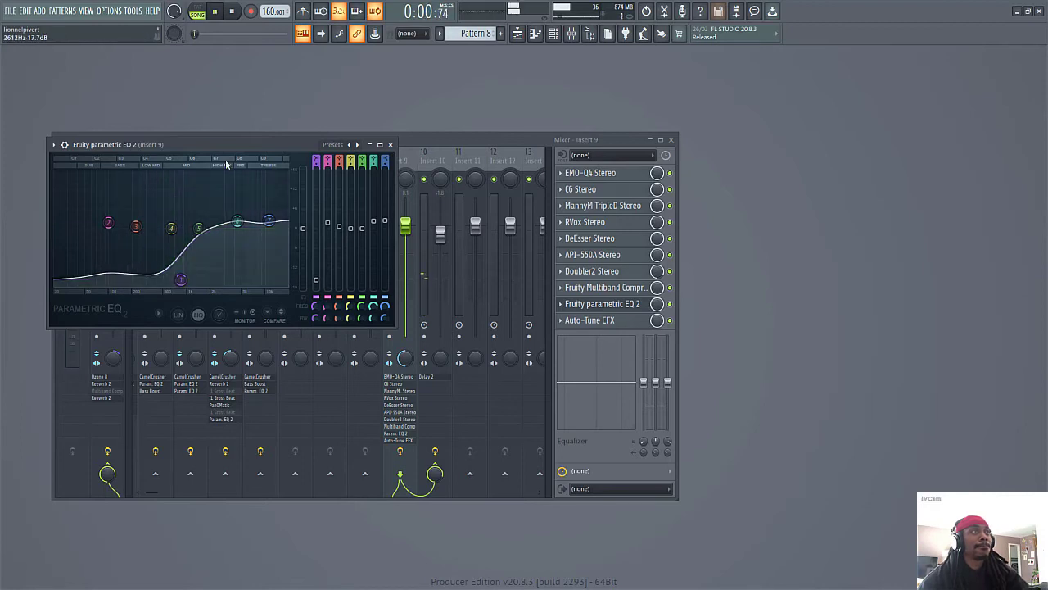
- Place a shortened second copy of the DMA ON THE TRACK GASS clip on playlist Track 11 near bar 3
click(518, 33)
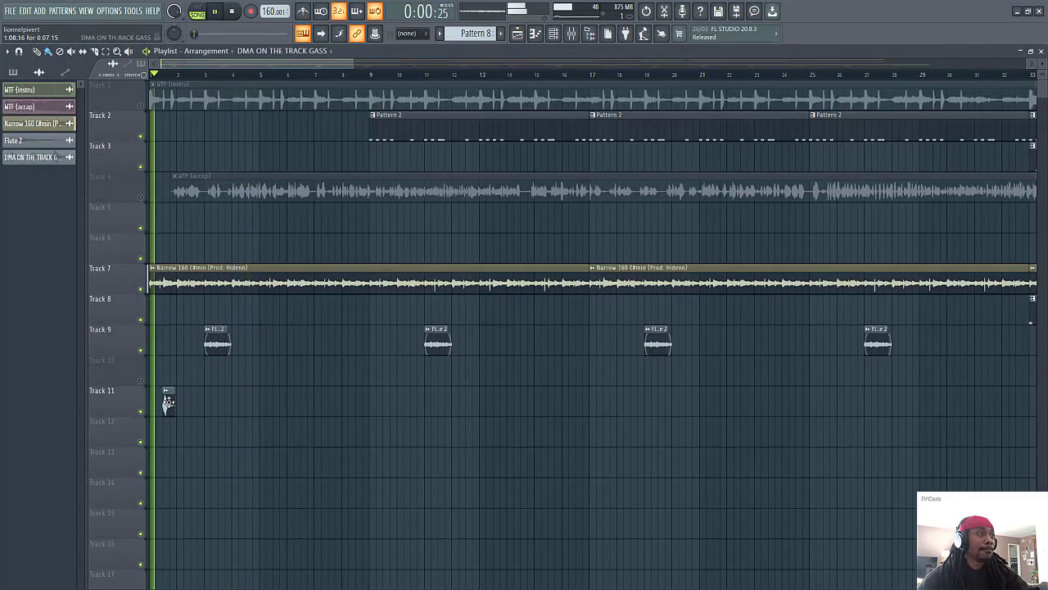
key(space)
click(214, 403)
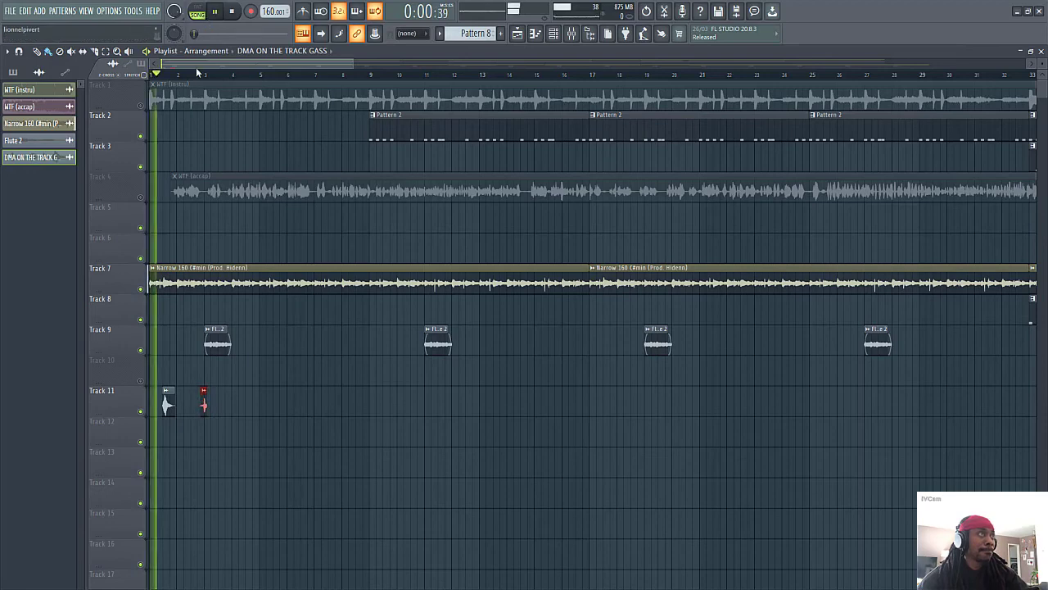
- Move the short voice tag clip into bar 1 ahead of the original tag on Track 11 and play back the intro
scroll(199, 75, up, 6)
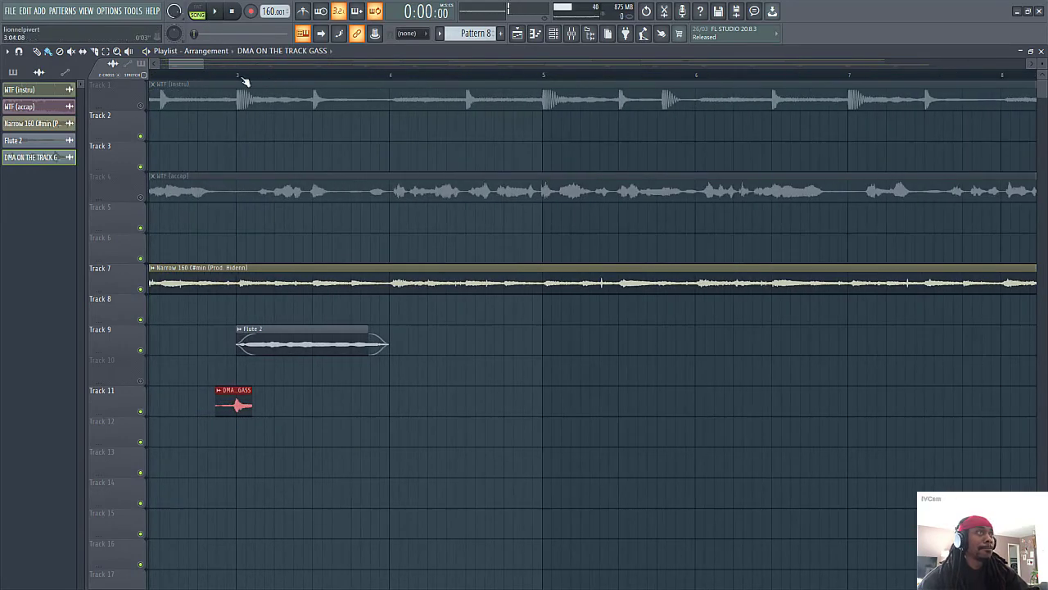
scroll(186, 69, left, 3)
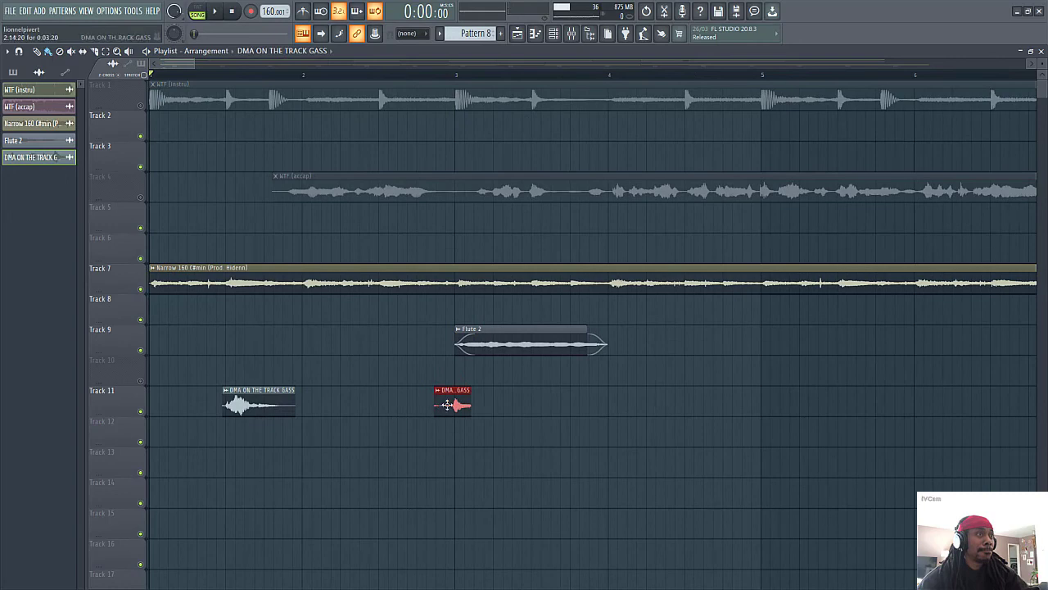
drag(453, 399, 197, 398)
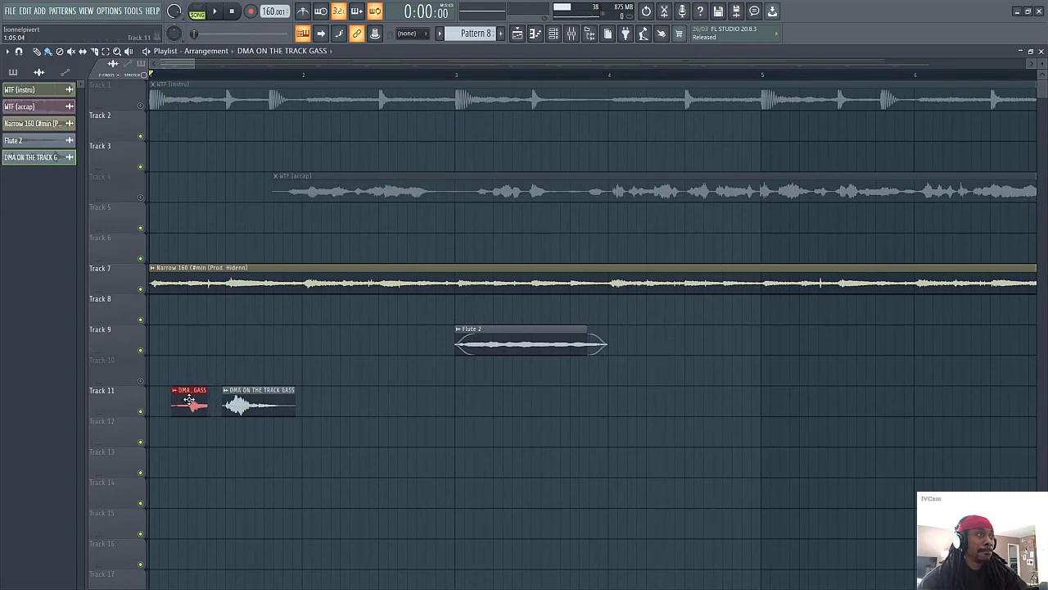
key(space)
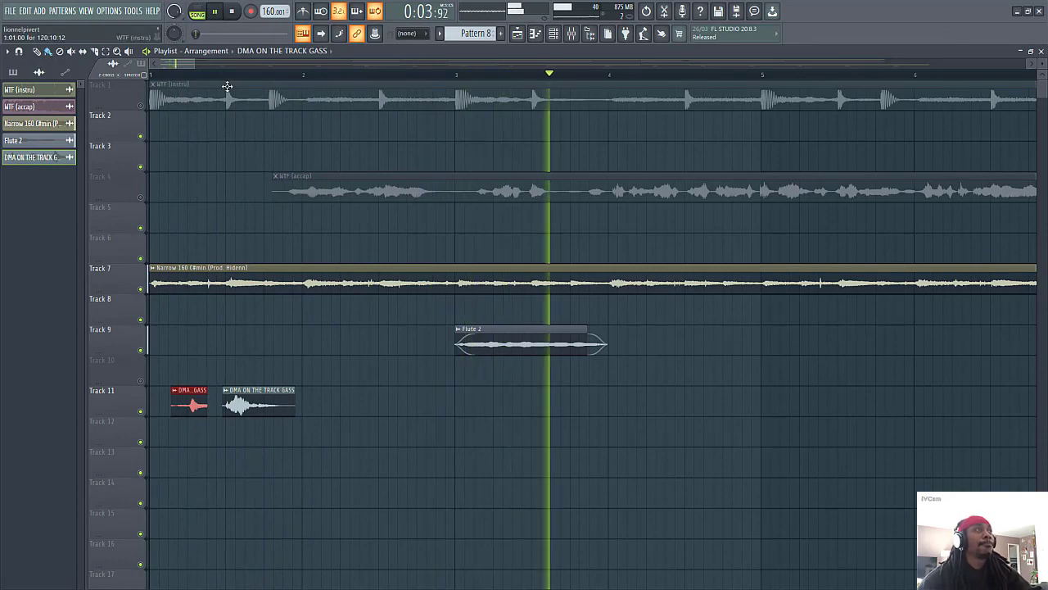
scroll(234, 78, down, 10)
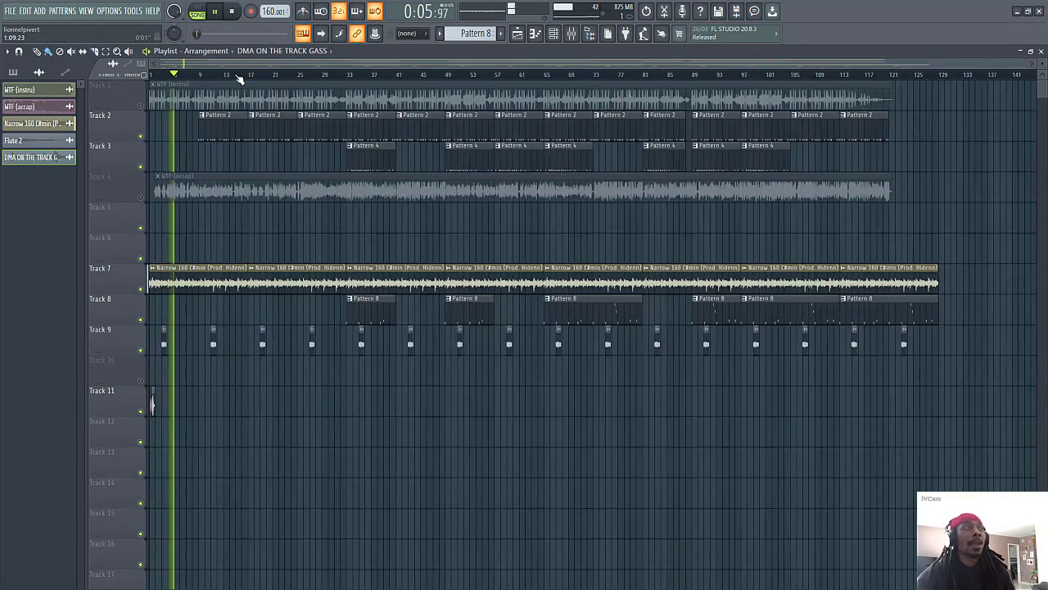
key(space)
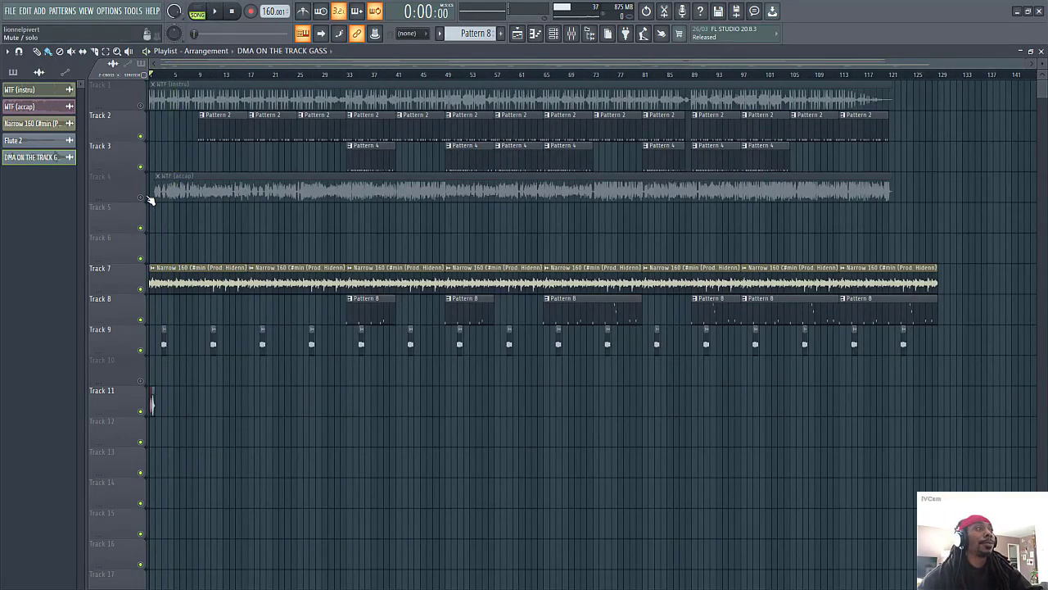